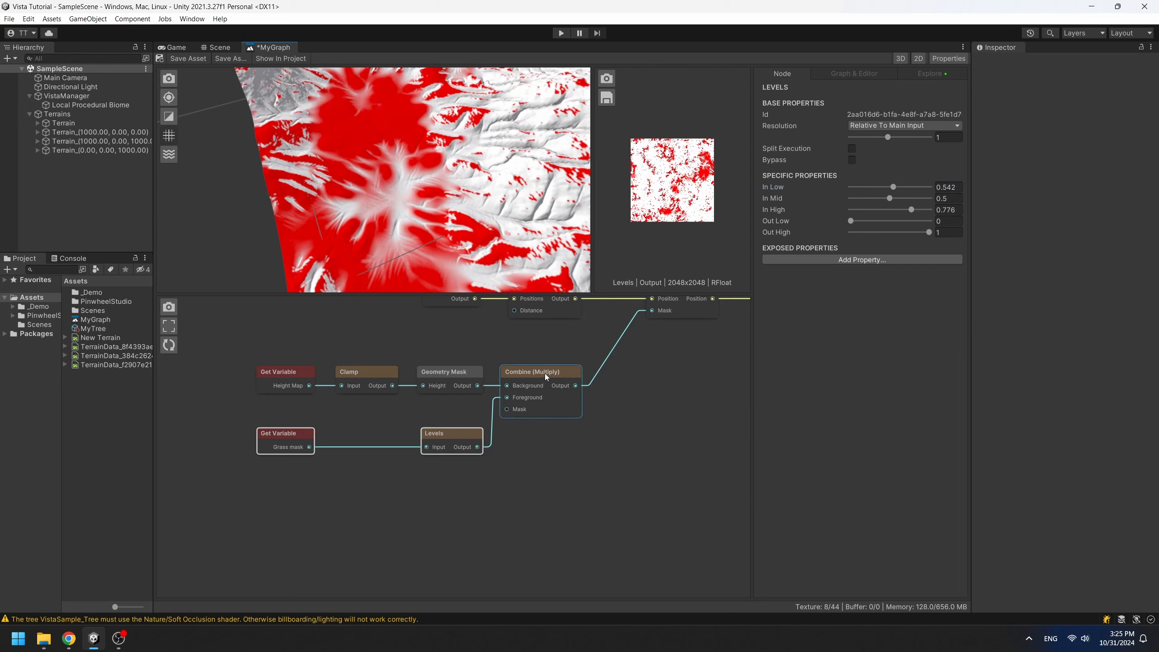
Step: Preview the Combine (Multiply) node's output mask and save the graph asset
left_click(545, 374)
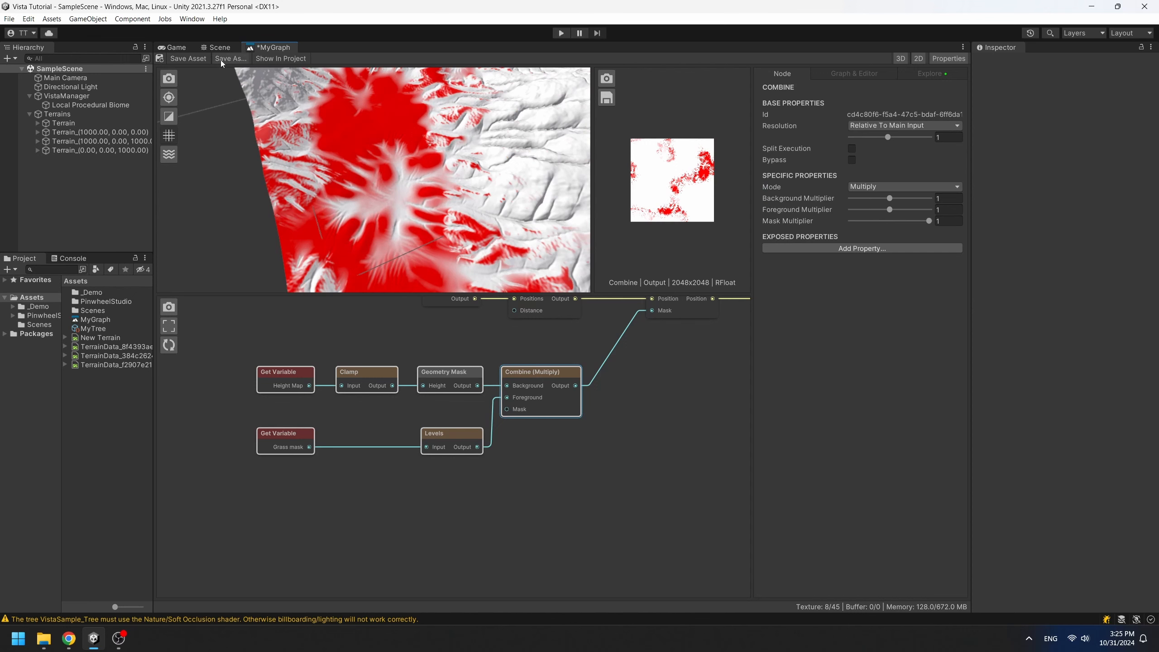
left_click(192, 61)
Step: Examine the generated tree distribution across the valley floor and mountain slopes in the scene view
left_click(218, 48)
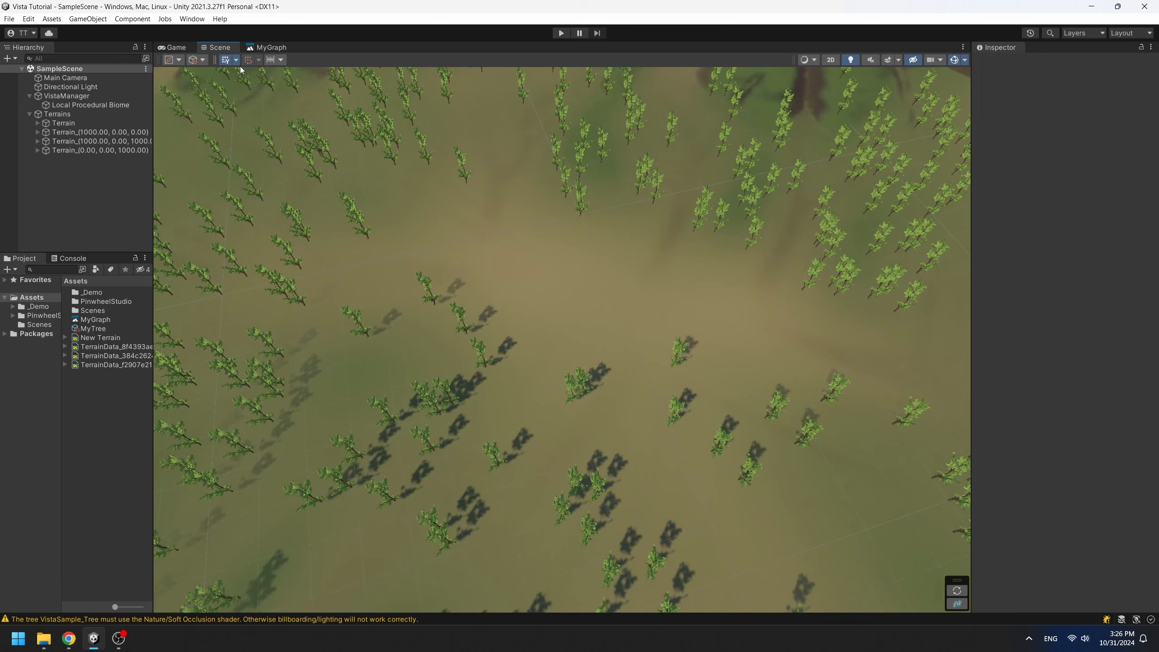
scroll(489, 297, "up", 5)
right_click_drag(722, 355, 563, 365)
key("s")
right_click_drag(527, 413, 705, 265)
middle_click_drag(809, 201, 590, 386)
scroll(590, 385, "down", 3)
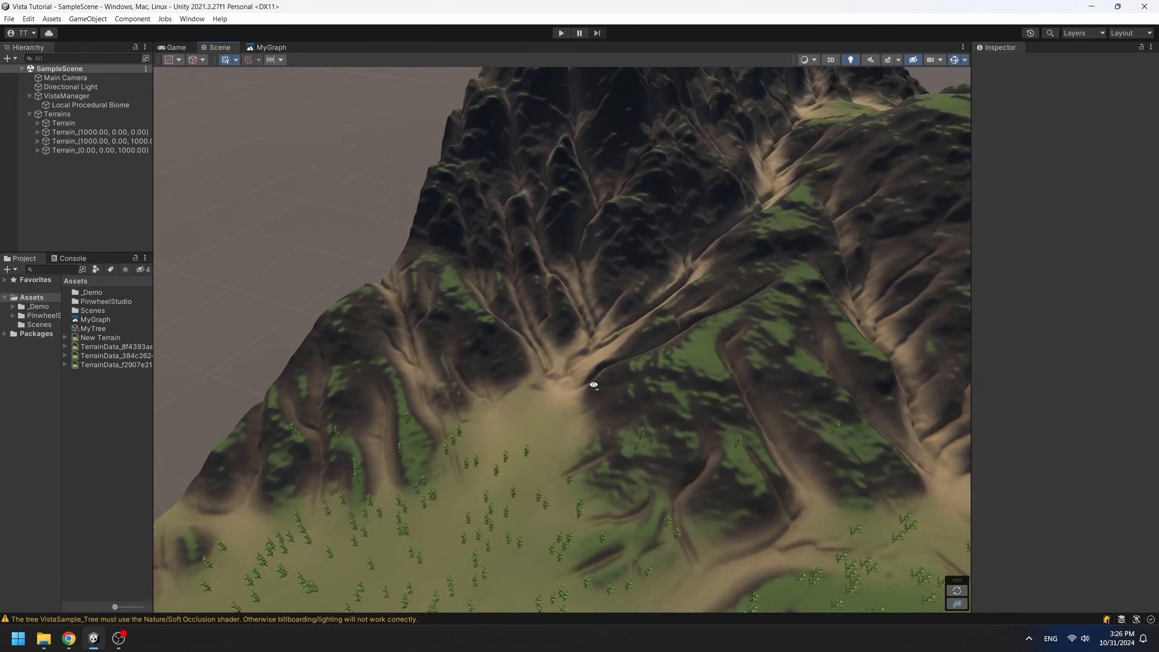
right_click_drag(590, 385, 613, 351)
middle_click_drag(613, 352, 627, 300)
scroll(627, 296, "up", 5)
scroll(627, 301, "up", 5)
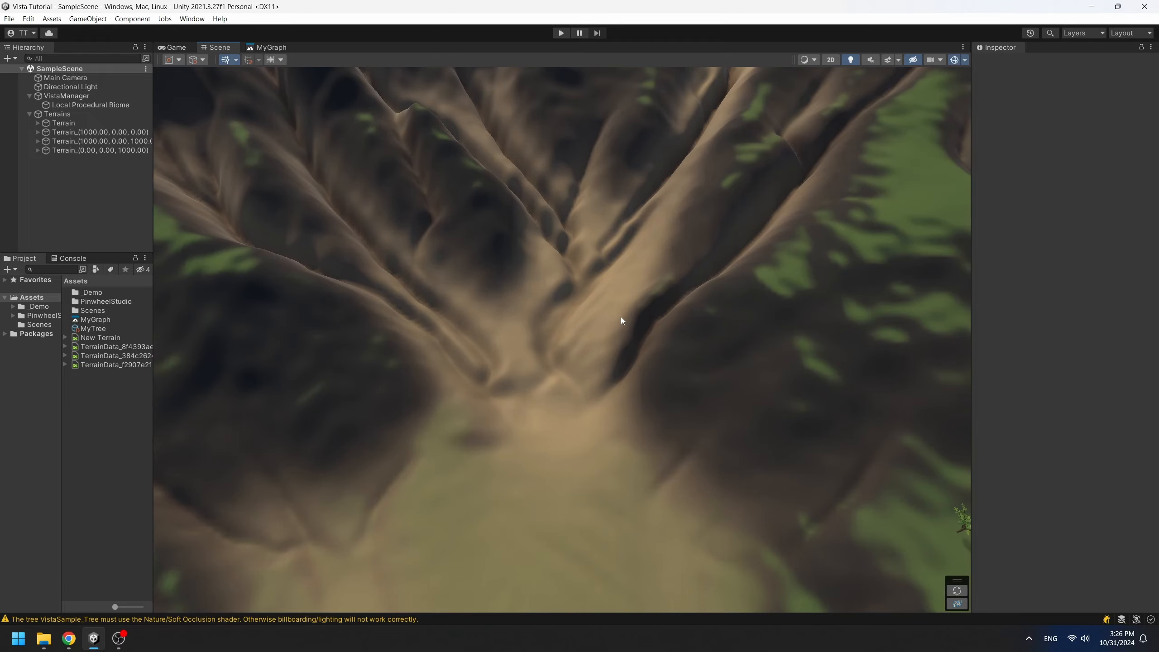
right_click_drag(613, 351, 545, 349)
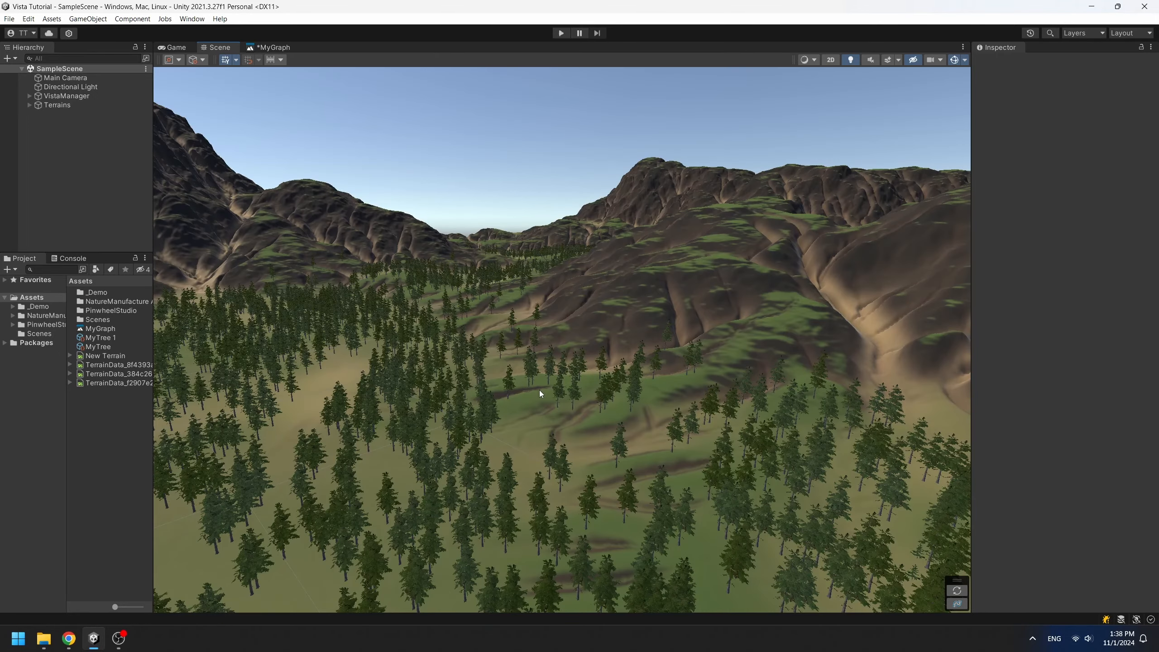
Step: Look over the fir forest spread across the valley and the surrounding mountains
right_click_drag(539, 389, 902, 380)
scroll(633, 246, "down", 5)
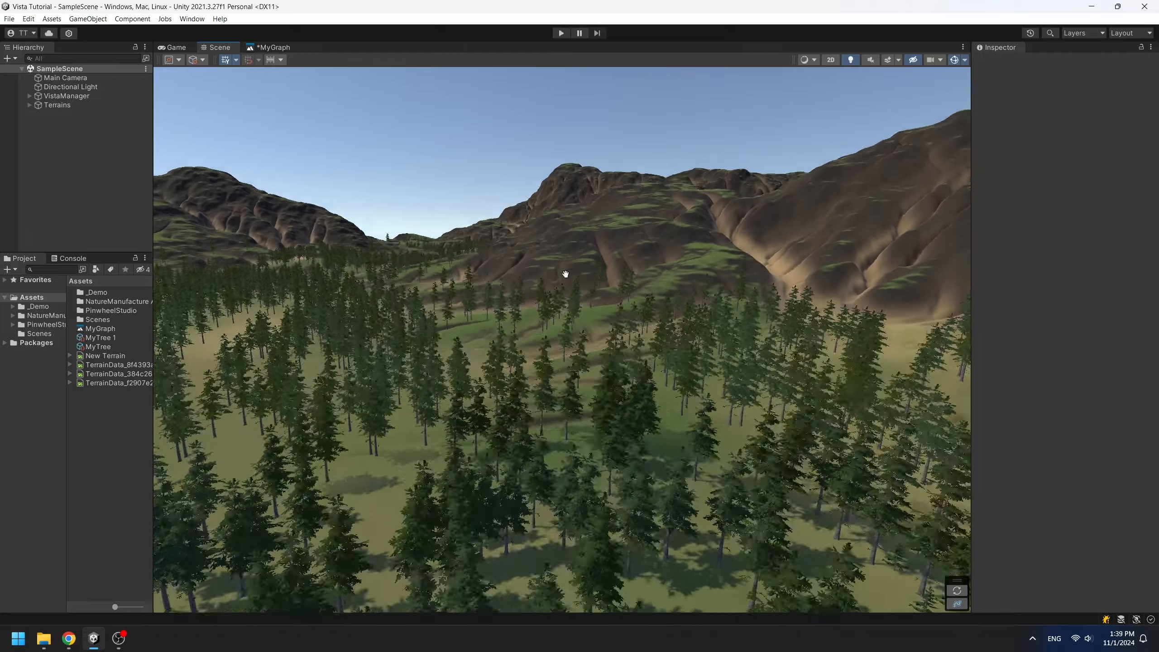
middle_click_drag(564, 271, 546, 428)
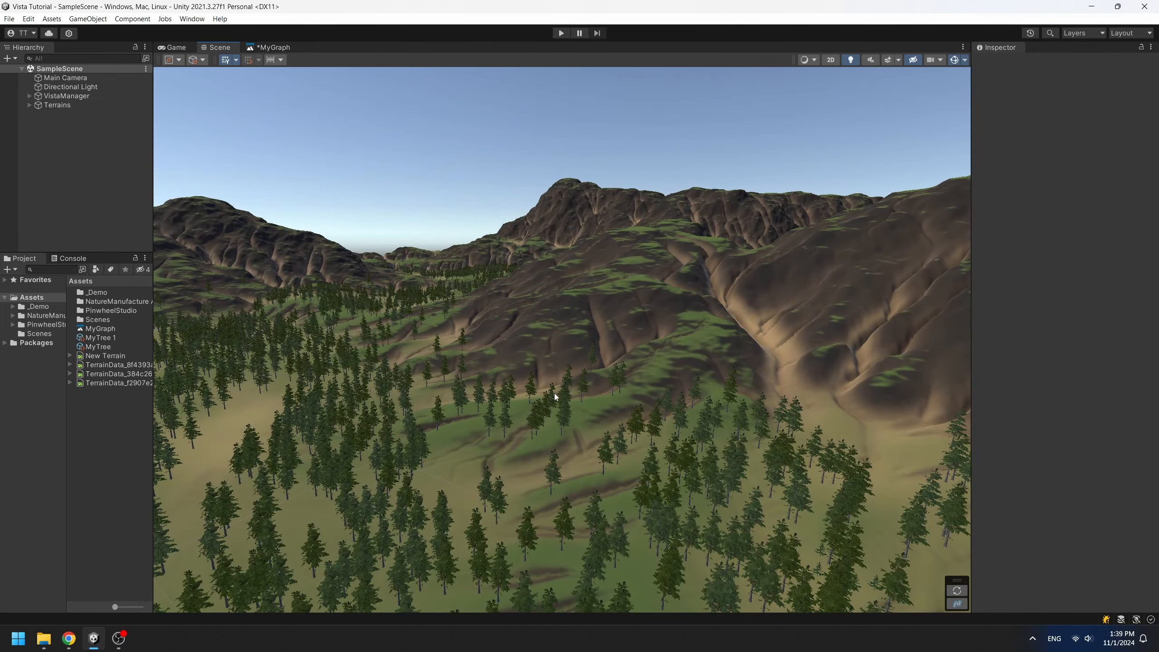
right_click_drag(555, 396, 447, 310)
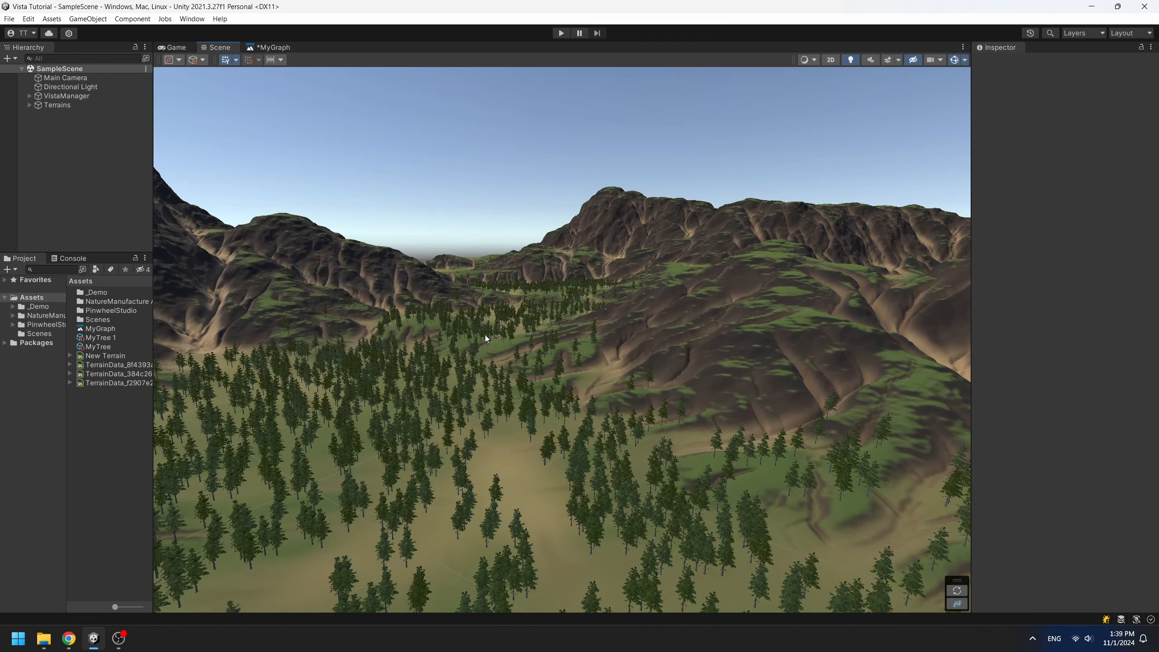
right_click_drag(487, 353, 737, 426)
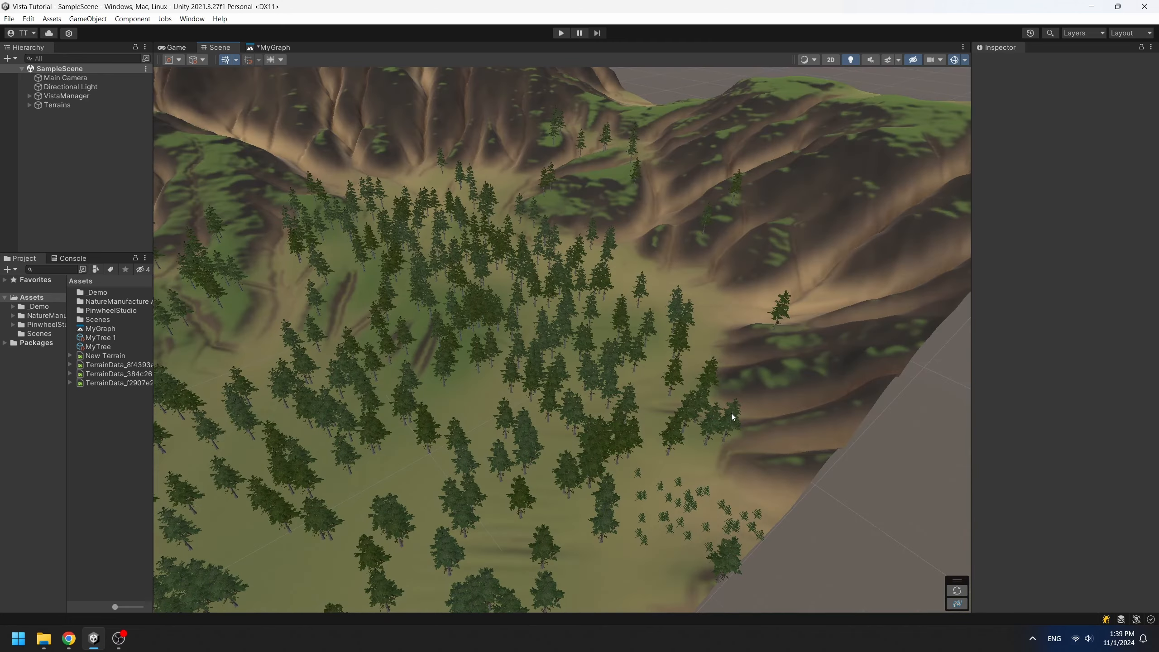
Step: Inspect the small fir plants growing along the erosion gullies and at the edges of the forest up close
middle_click_drag(372, 244, 768, 377)
middle_click_drag(411, 201, 549, 303)
middle_click_drag(548, 499, 450, 388)
middle_click_drag(579, 538, 680, 361)
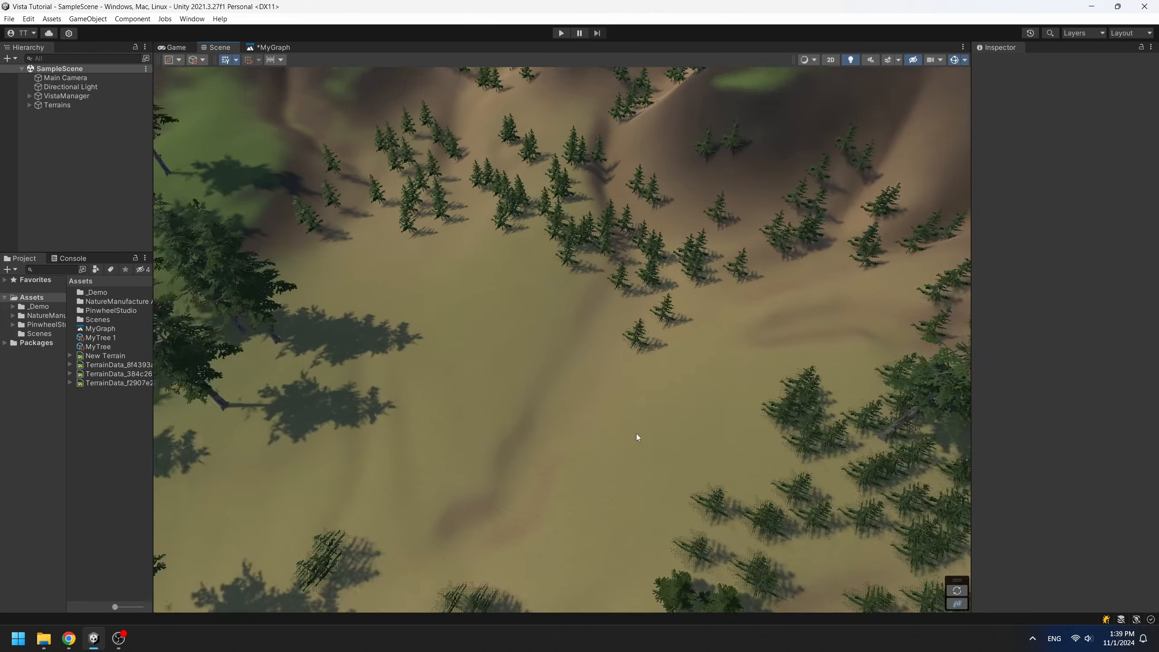
scroll(635, 433, "up", 5)
left_click_drag(594, 425, 485, 356, "alt")
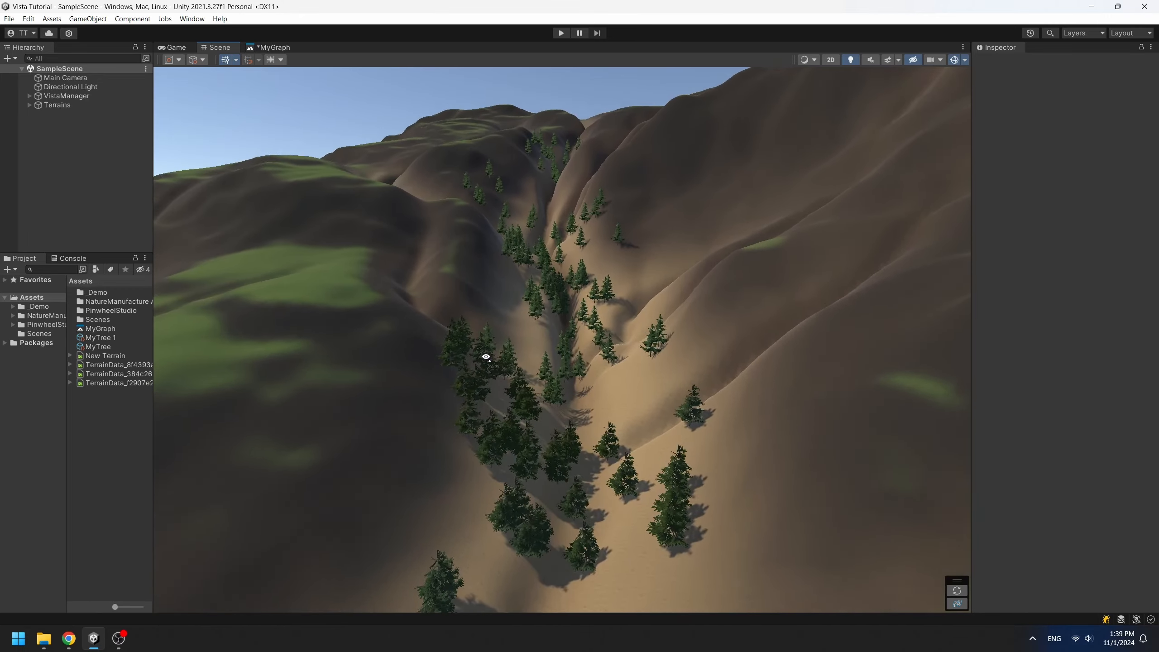
key("w")
right_click_drag(485, 357, 484, 368)
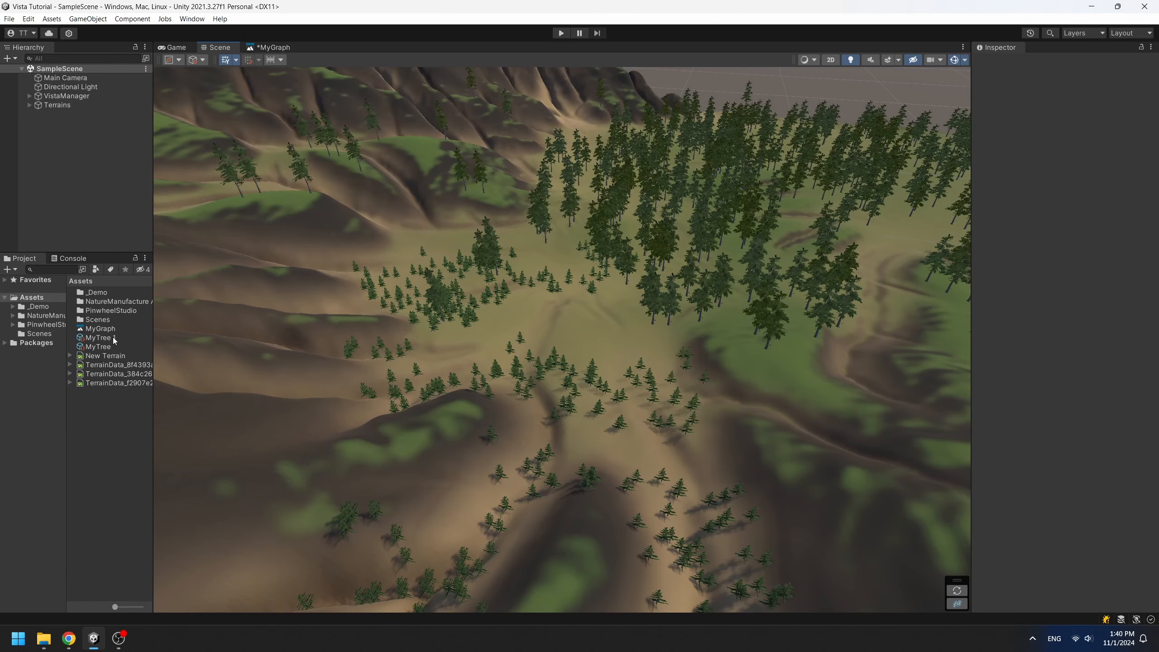
Step: Inspect the properties of the Fir_01_Plant prefab used by the MyTree 1 template, closing its properties window when done
left_click(114, 340)
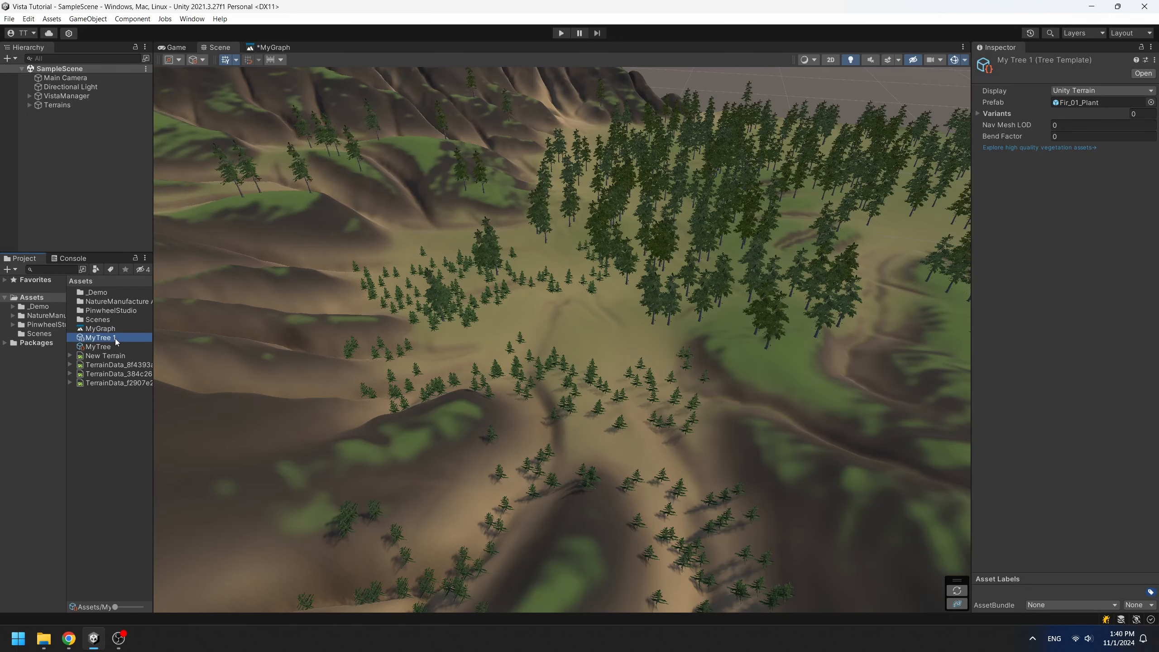
left_click(1086, 103)
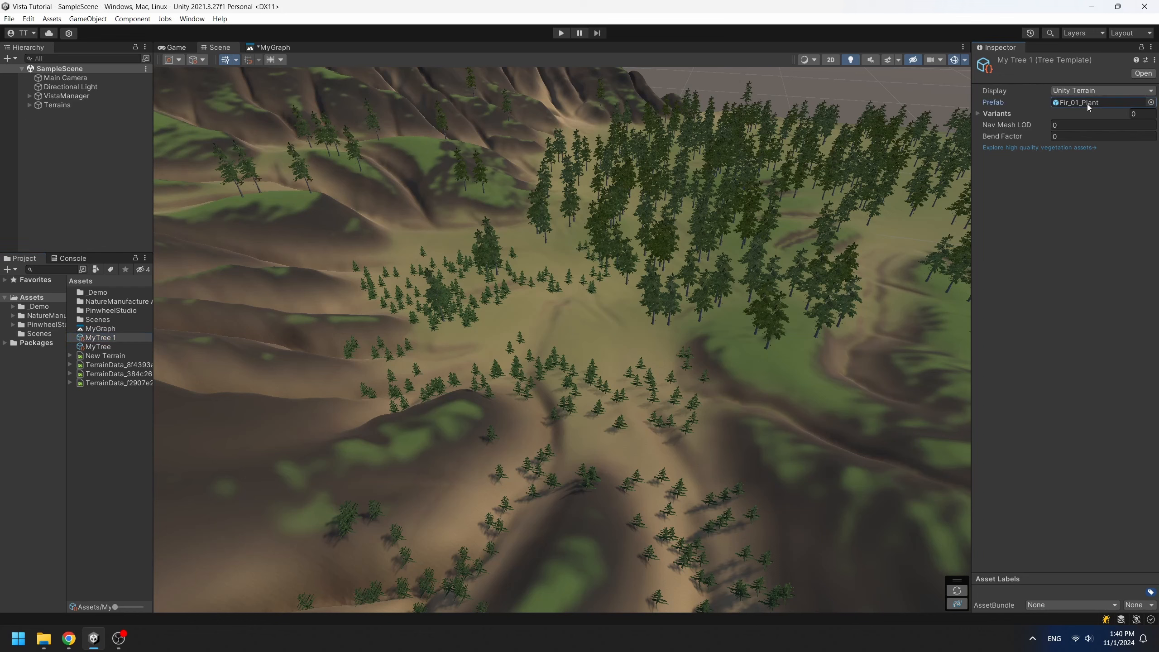
right_click(1086, 102)
left_click(1065, 114)
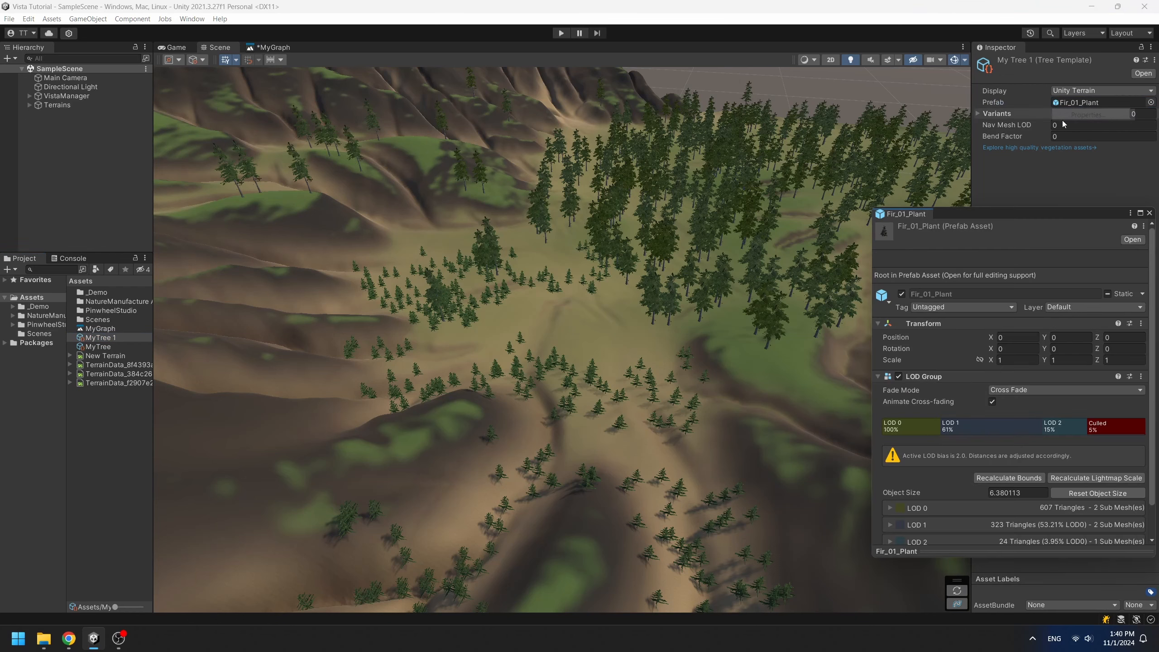
scroll(968, 368, "down", 2)
scroll(964, 377, "up", 2)
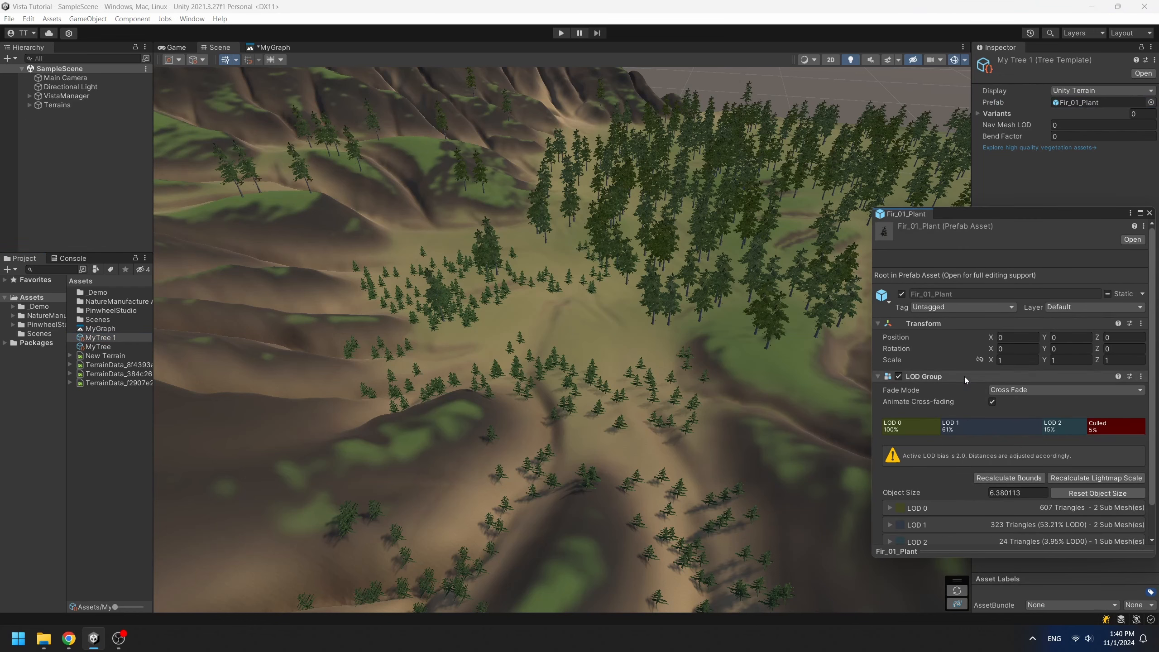
left_click(1149, 214)
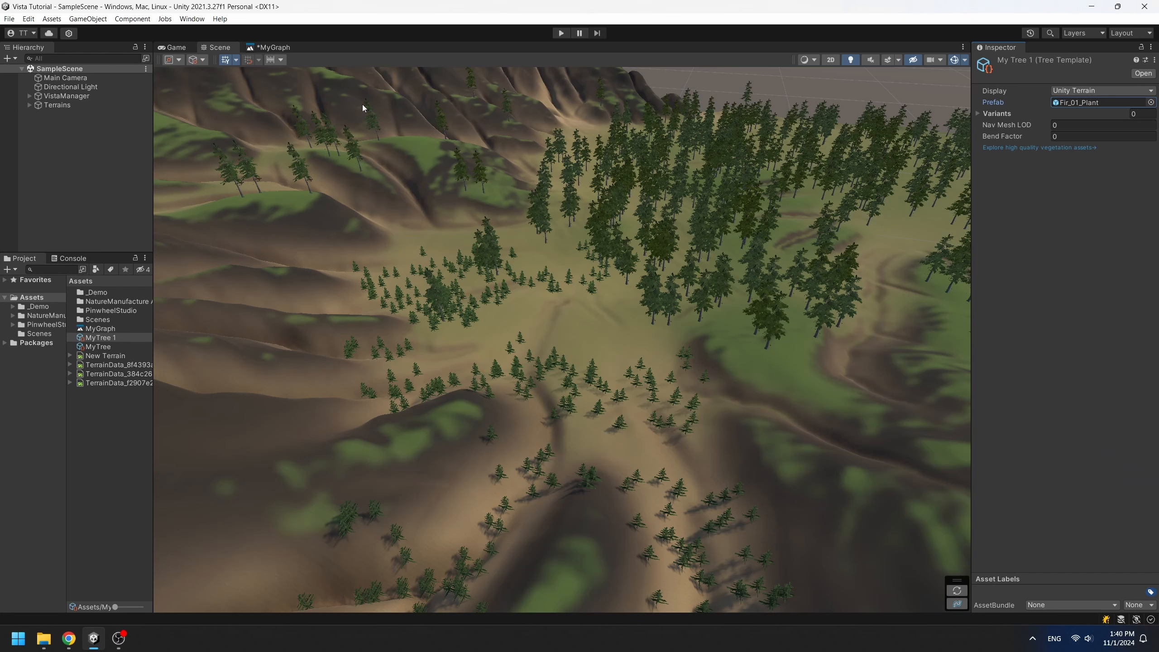
Step: In MyGraph's Texturing group, preview the Remap outputs of Erosion Map 1 and Water Map on the terrain
left_click(274, 47)
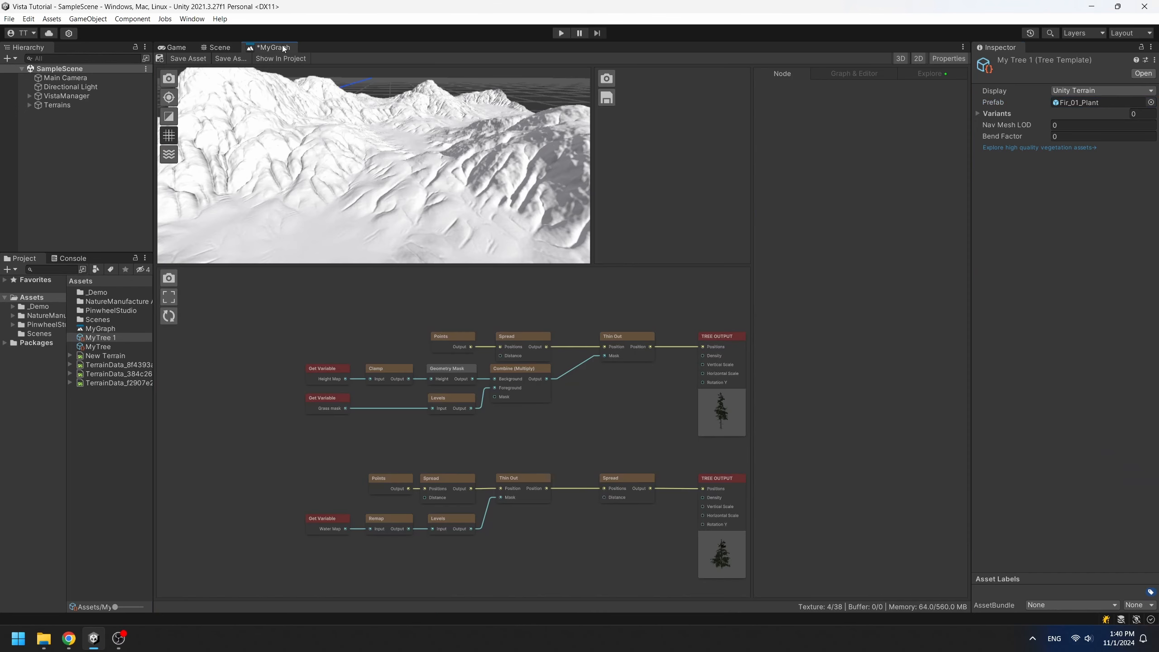
middle_click_drag(579, 290, 444, 468)
middle_click_drag(511, 299, 442, 471)
scroll(465, 410, "up", 2)
scroll(466, 410, "up", 2)
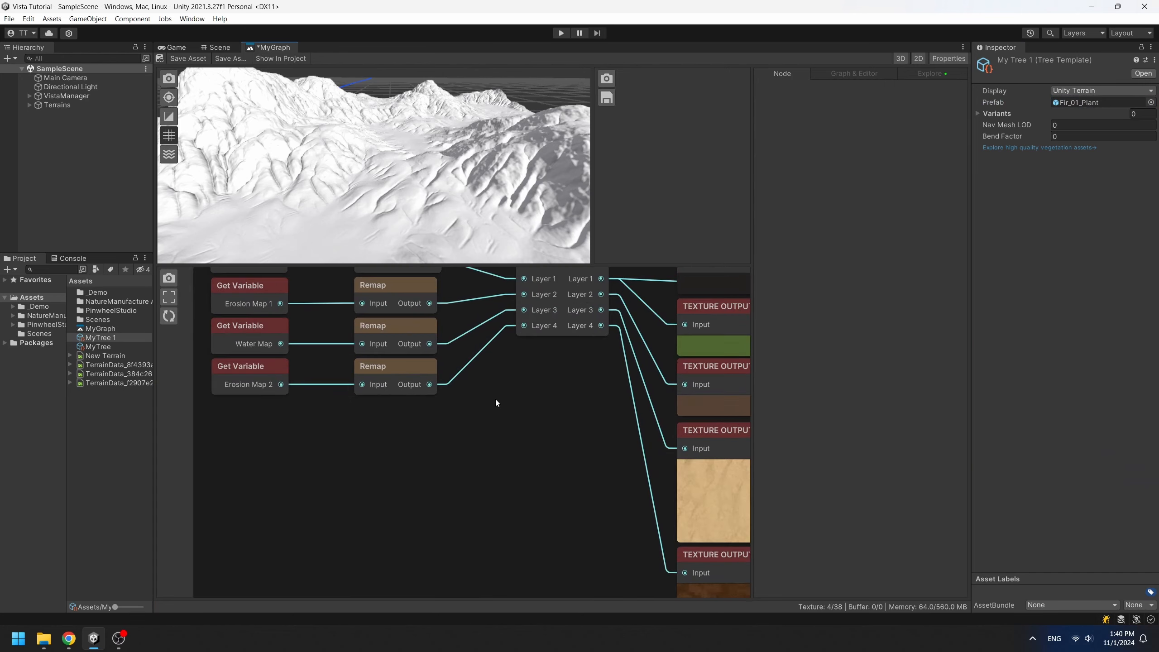
middle_click_drag(496, 406, 507, 491)
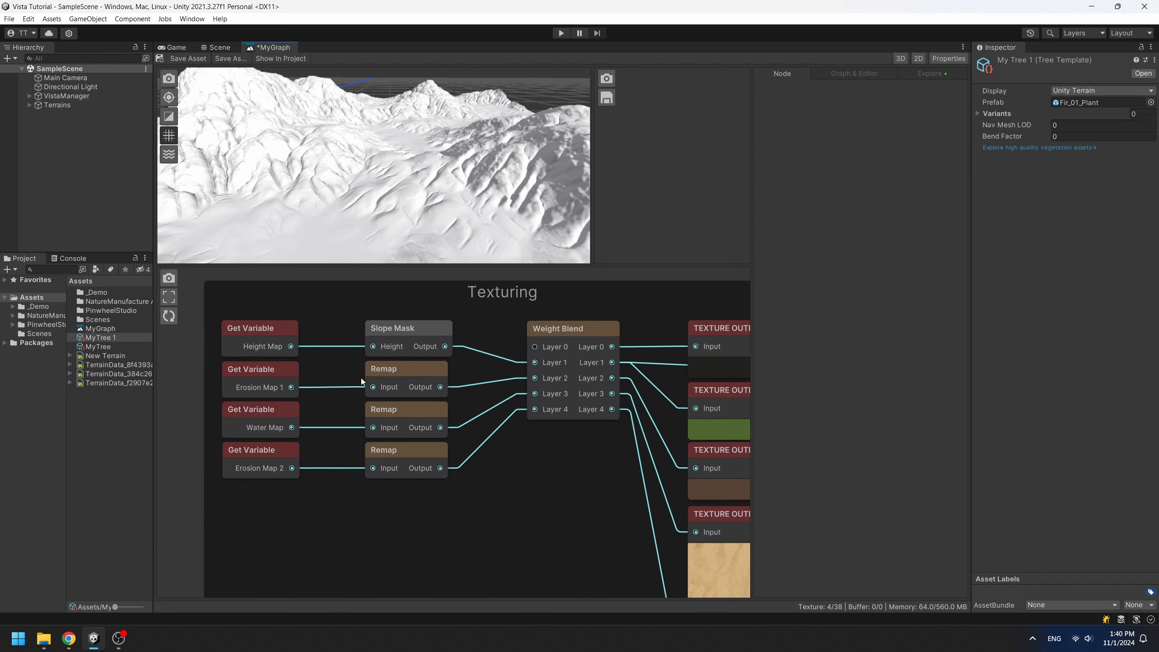
left_click(408, 381)
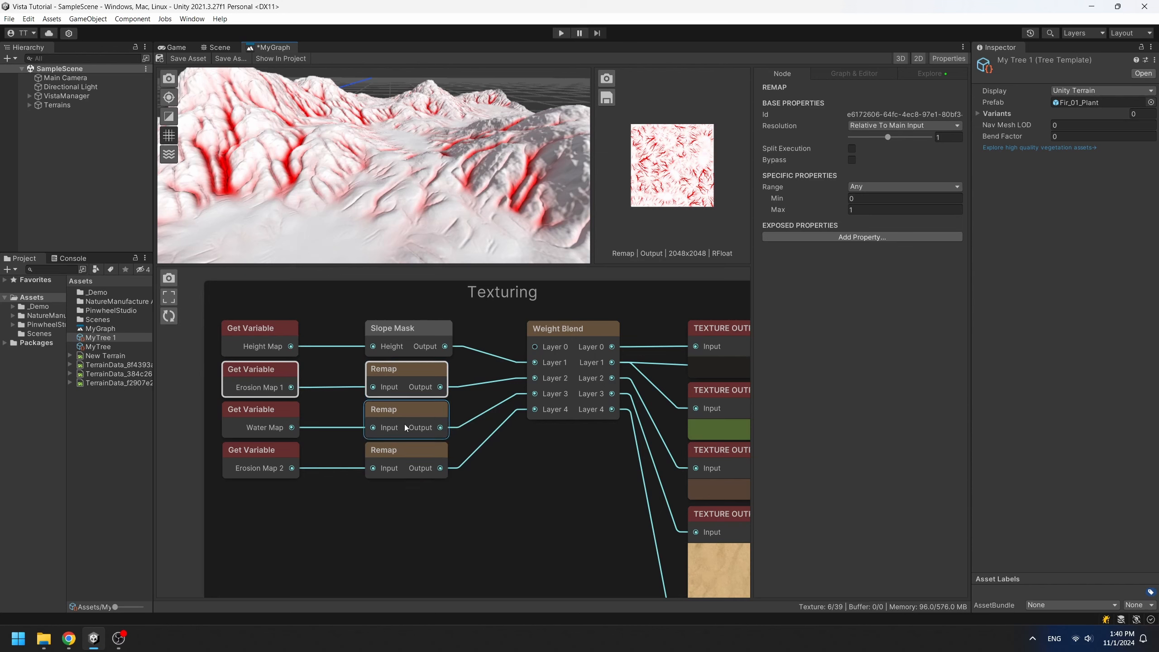
left_click(405, 427)
left_click_drag(420, 176, 275, 165)
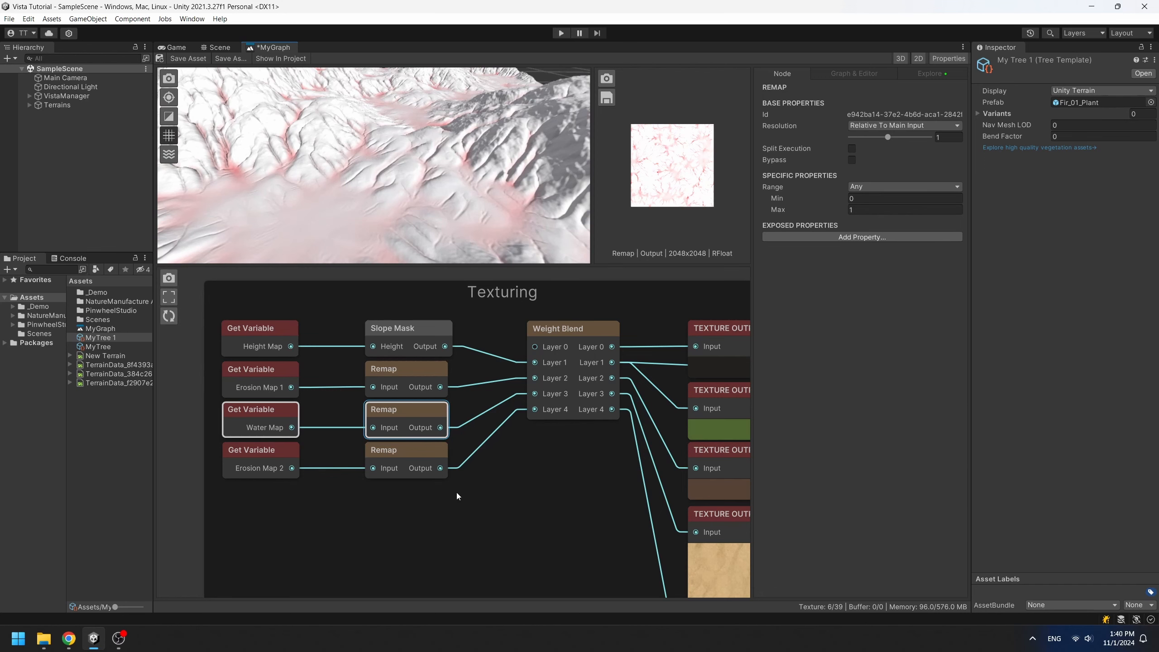
Step: Preview the Points node of the lower tree output branch on the terrain, enlarging the 3D preview
scroll(473, 480, "down", 3)
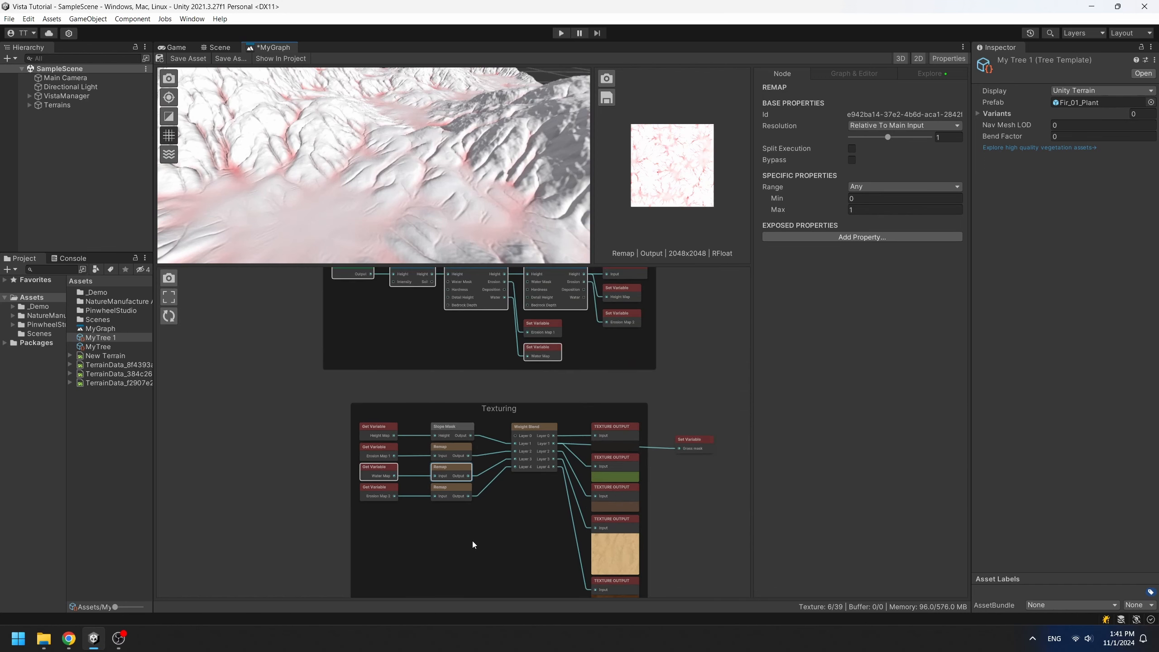
middle_click_drag(472, 541, 512, 369)
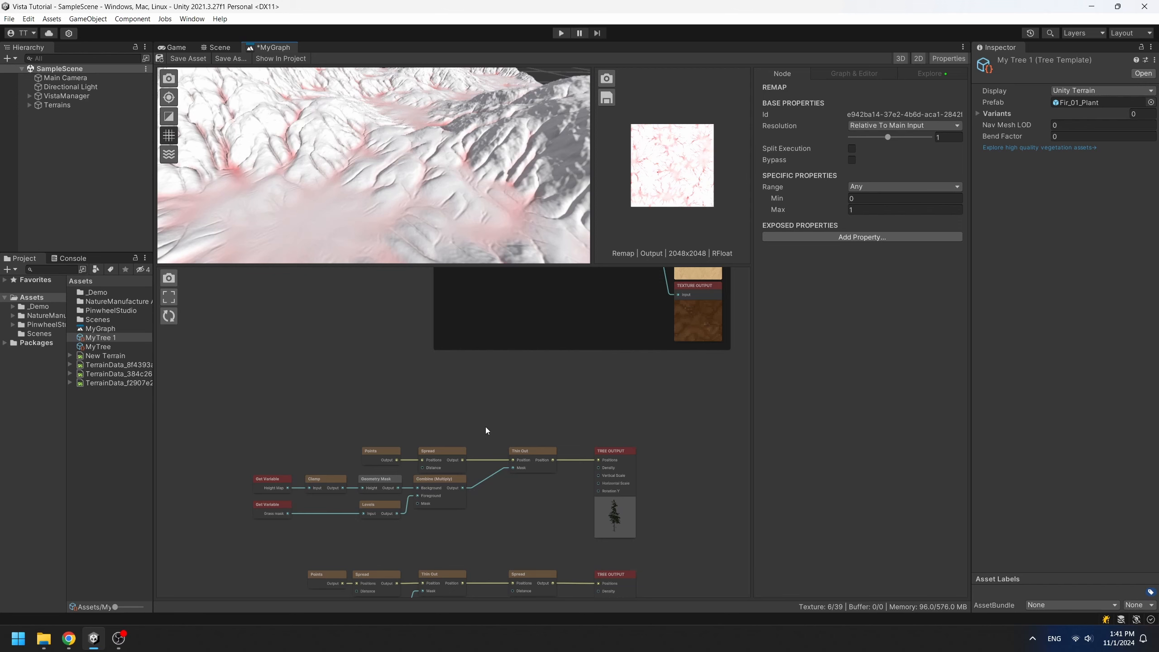
middle_click_drag(485, 430, 516, 292)
middle_click_drag(452, 531, 472, 480)
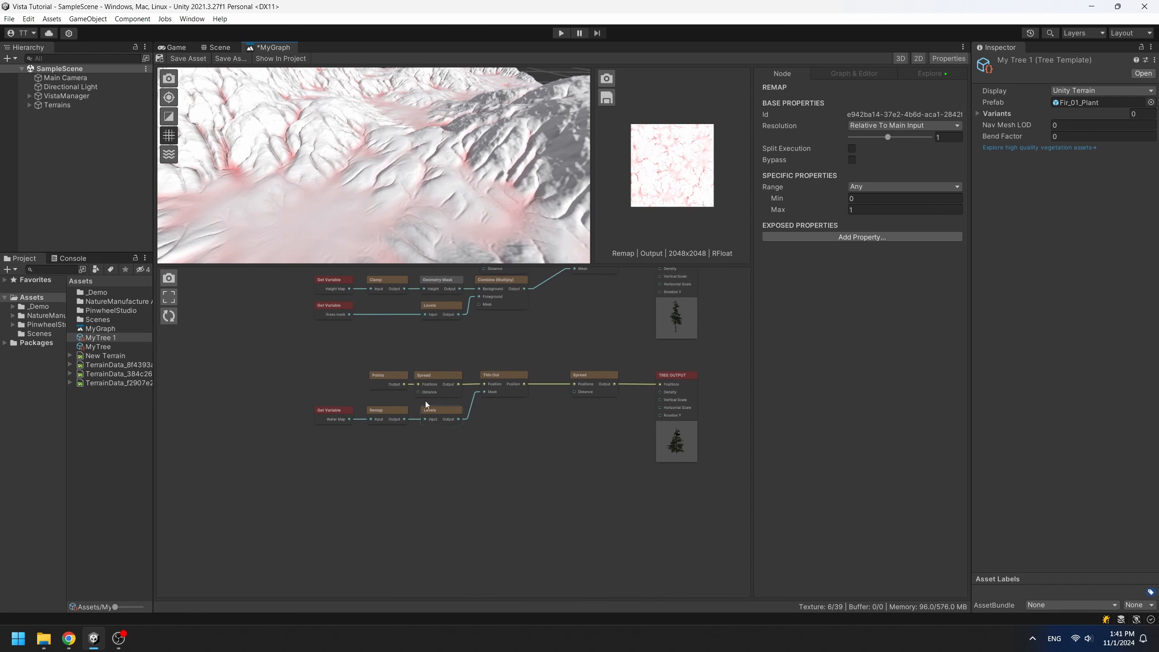
left_click(383, 375)
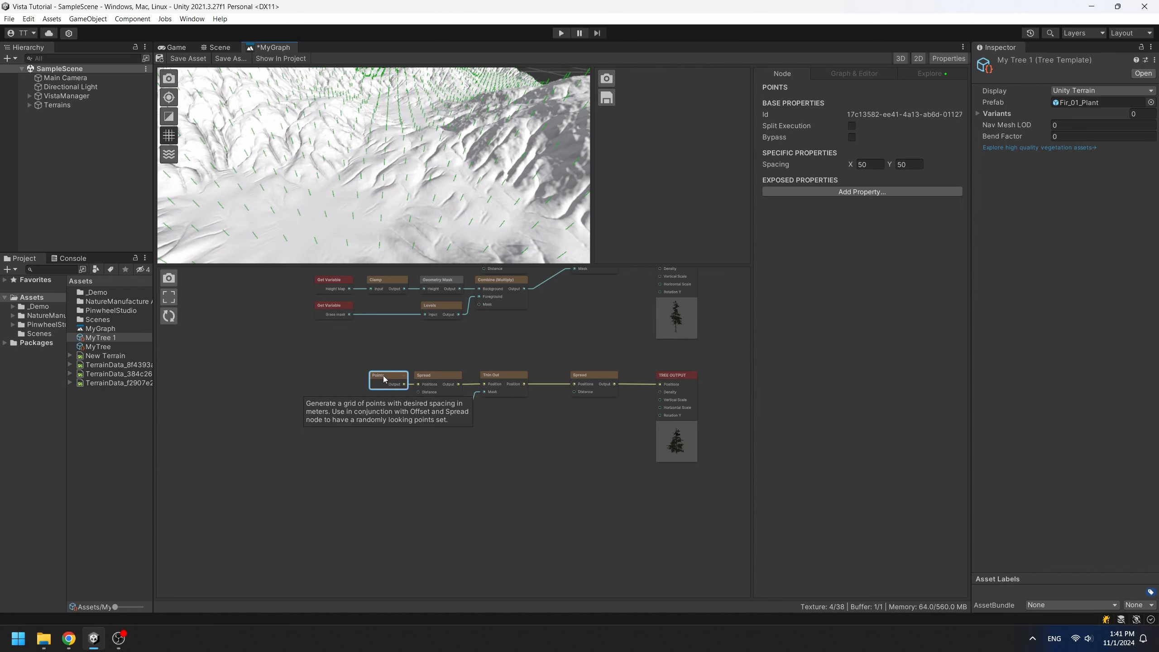
left_click_drag(625, 265, 623, 367)
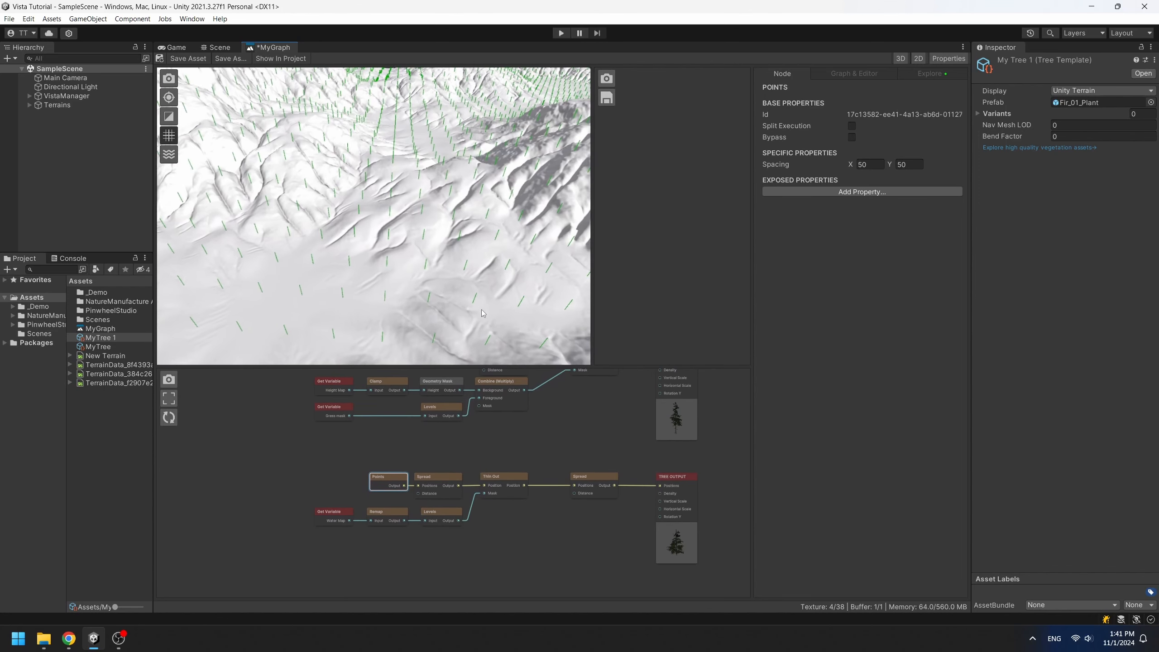
left_click_drag(538, 219, 392, 356)
scroll(560, 520, "up", 4)
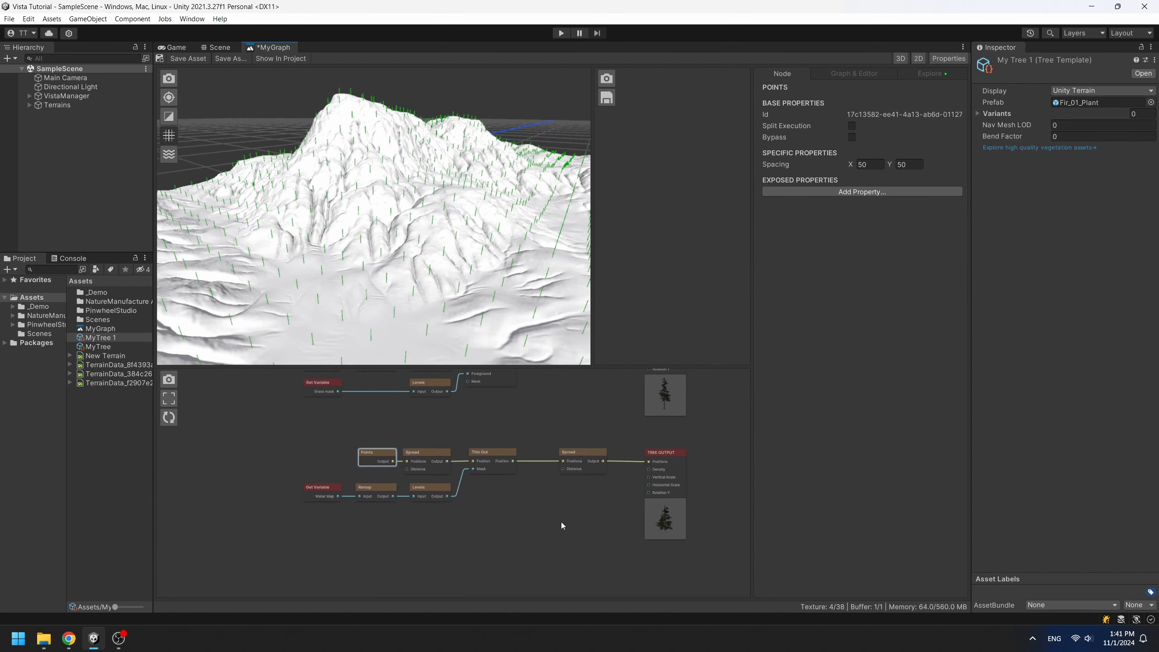
Step: Preview the results of the first Spread node and the Thin Out node in the lower tree branch
left_click(406, 452)
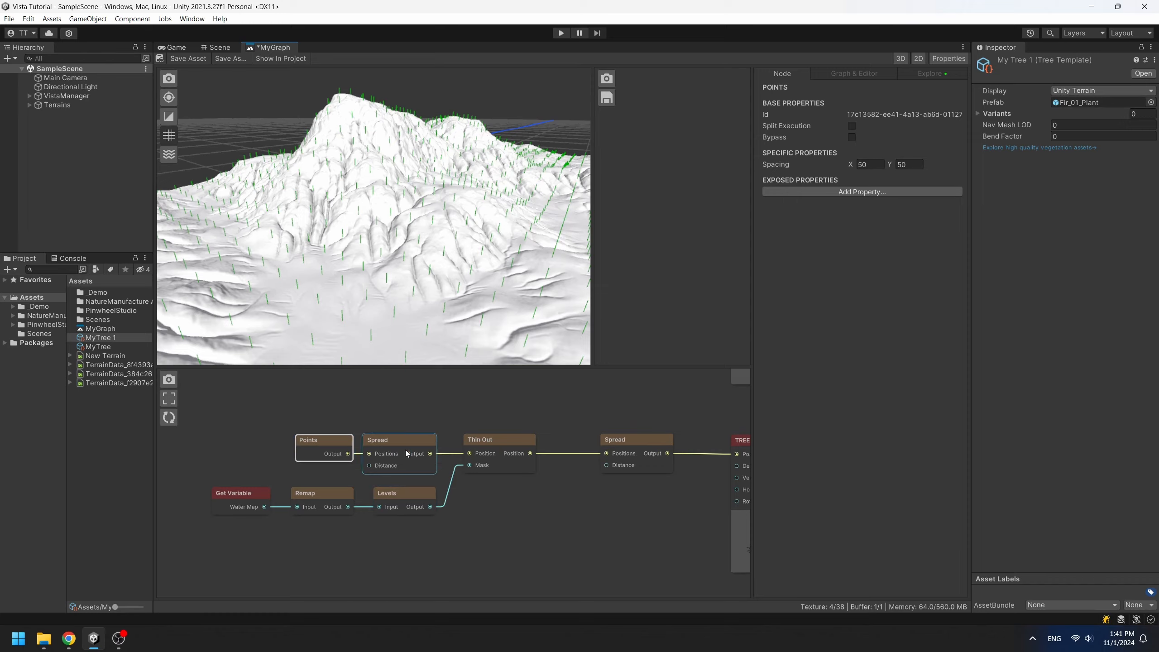
left_click_drag(459, 330, 762, 274)
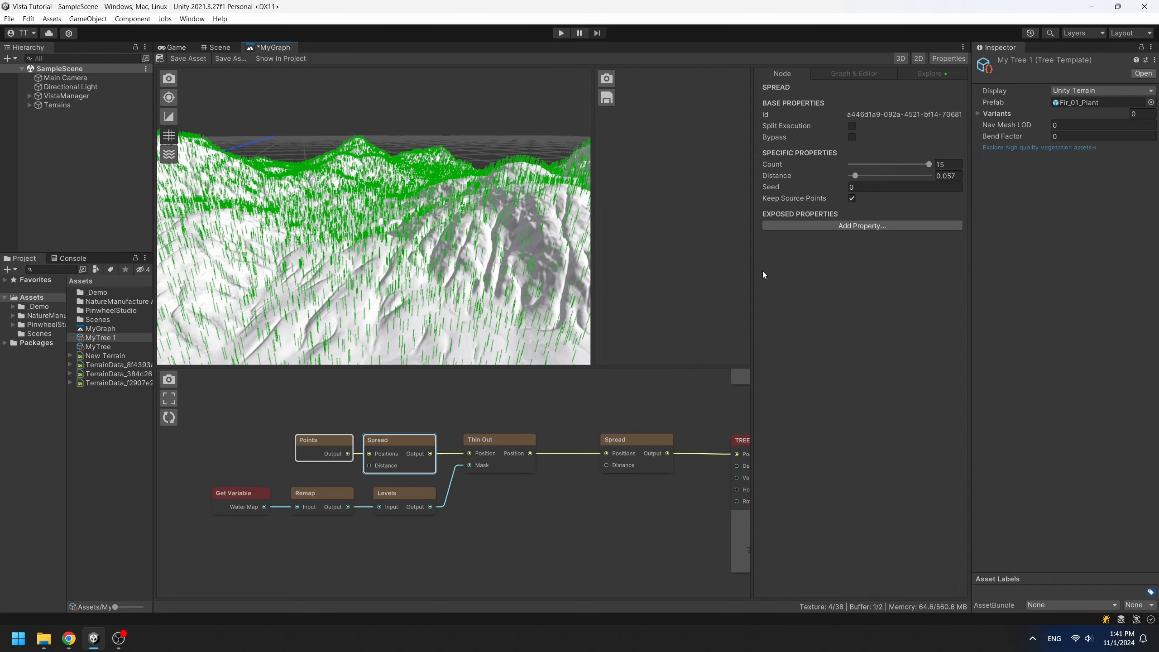
left_click(494, 445)
left_click_drag(460, 274, 522, 330)
scroll(232, 528, "up", 3)
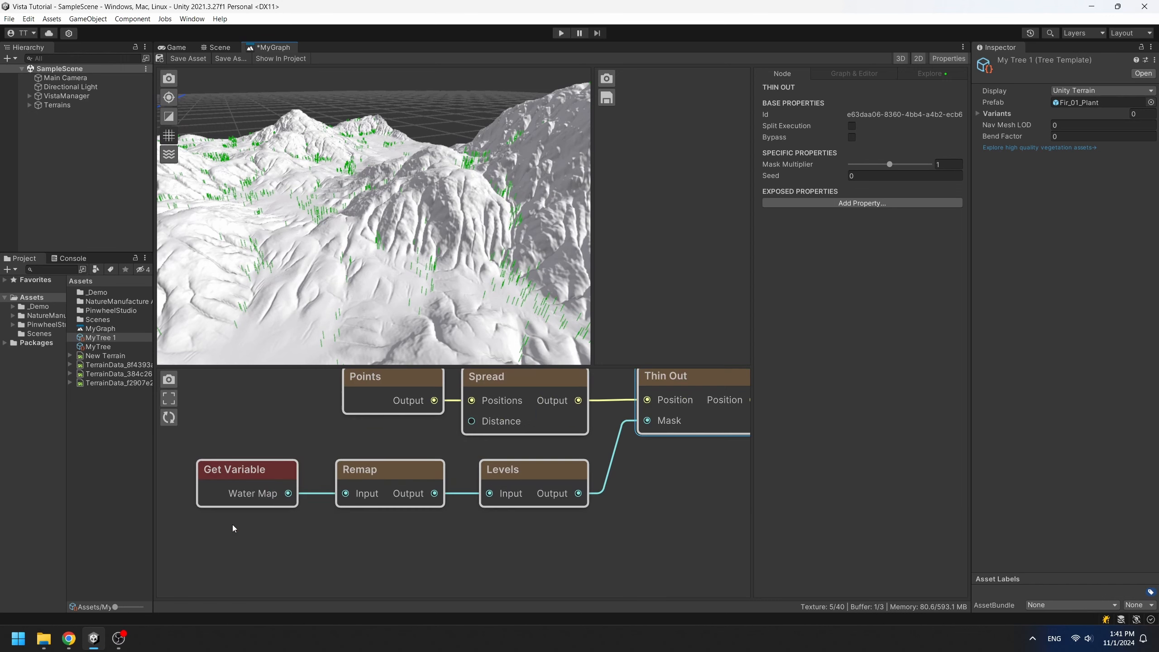
Step: Check the Water Map variable, Remap and Levels nodes that feed the Thin Out mask, previewing each one
left_click(273, 497)
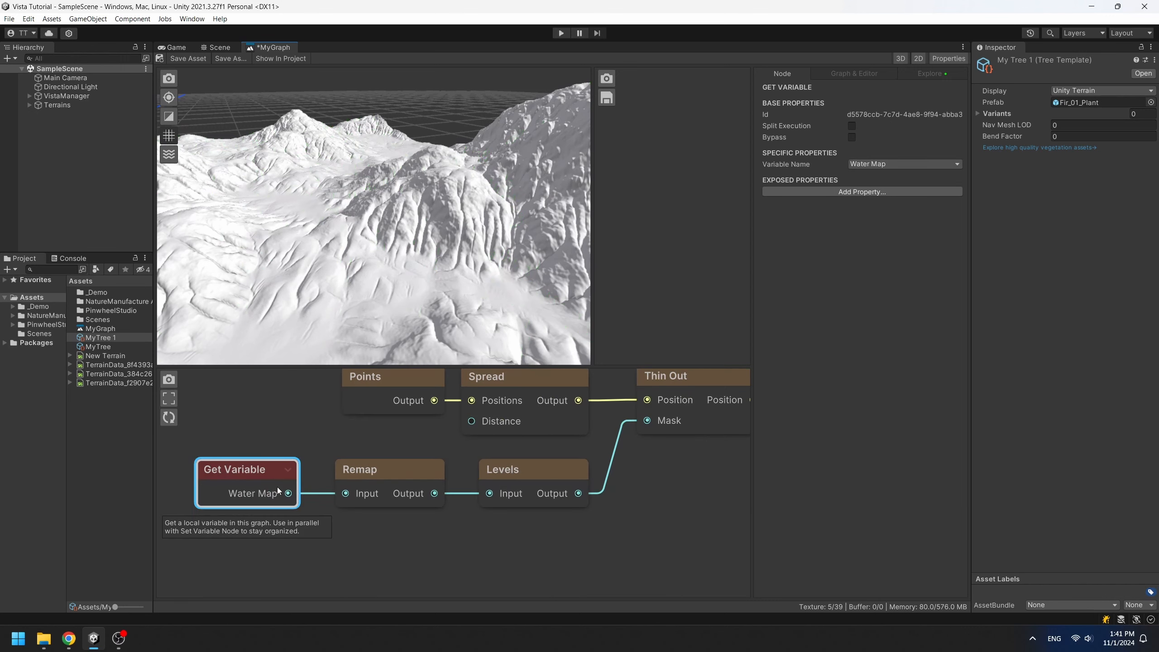
left_click(373, 491)
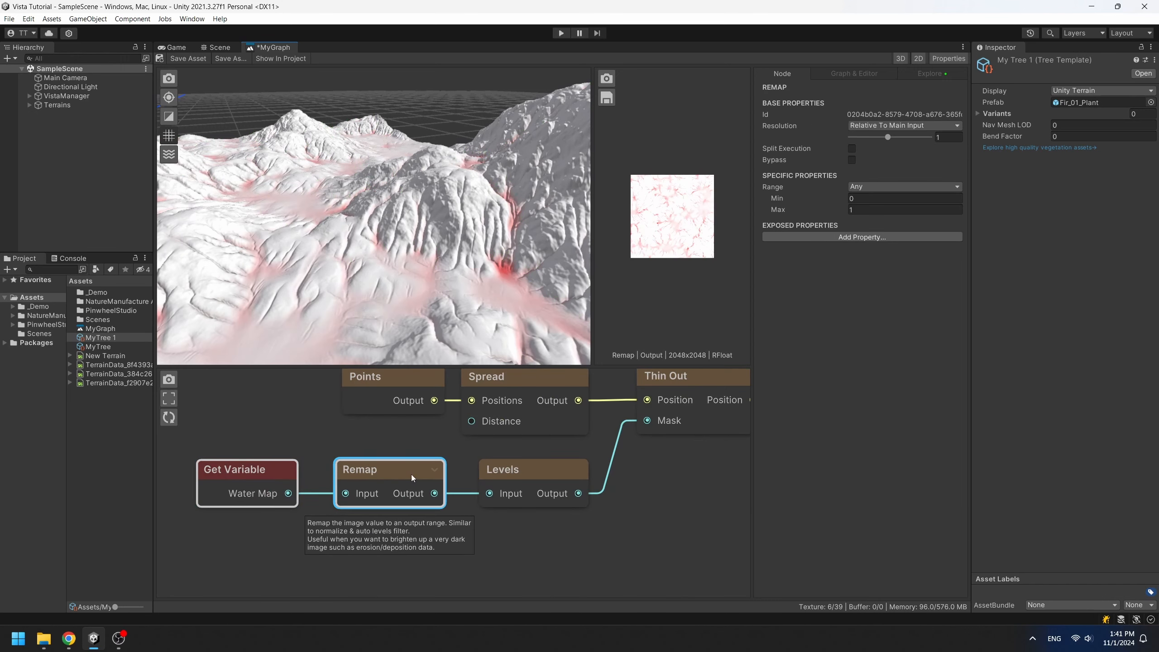
left_click(506, 474)
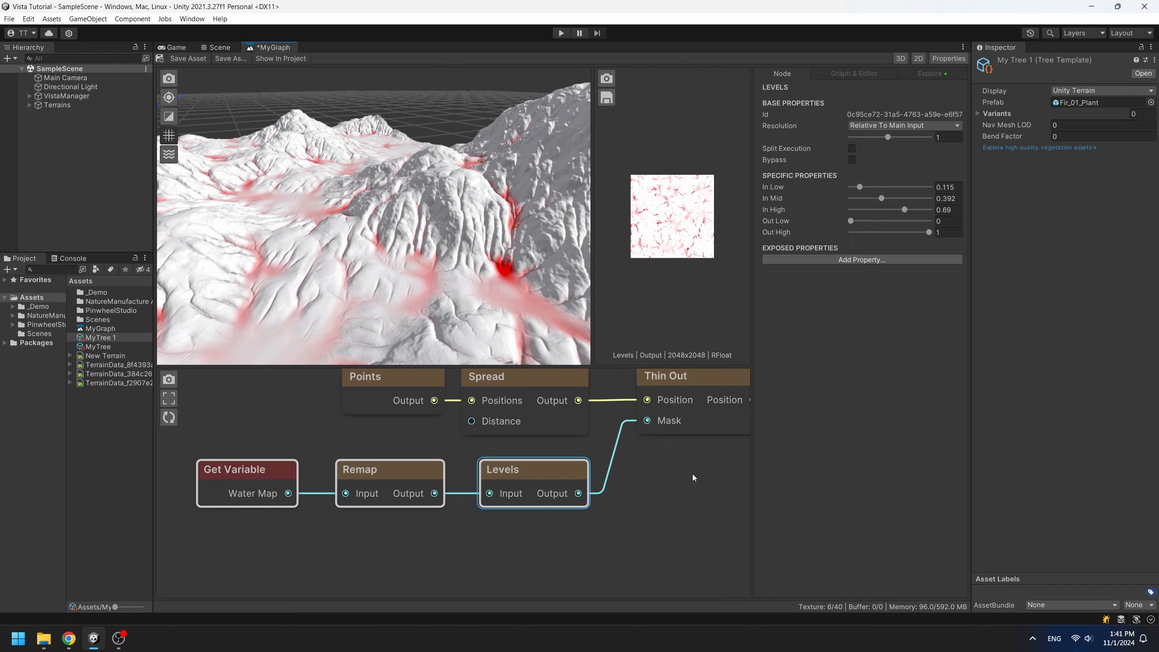
middle_click_drag(693, 475, 600, 485)
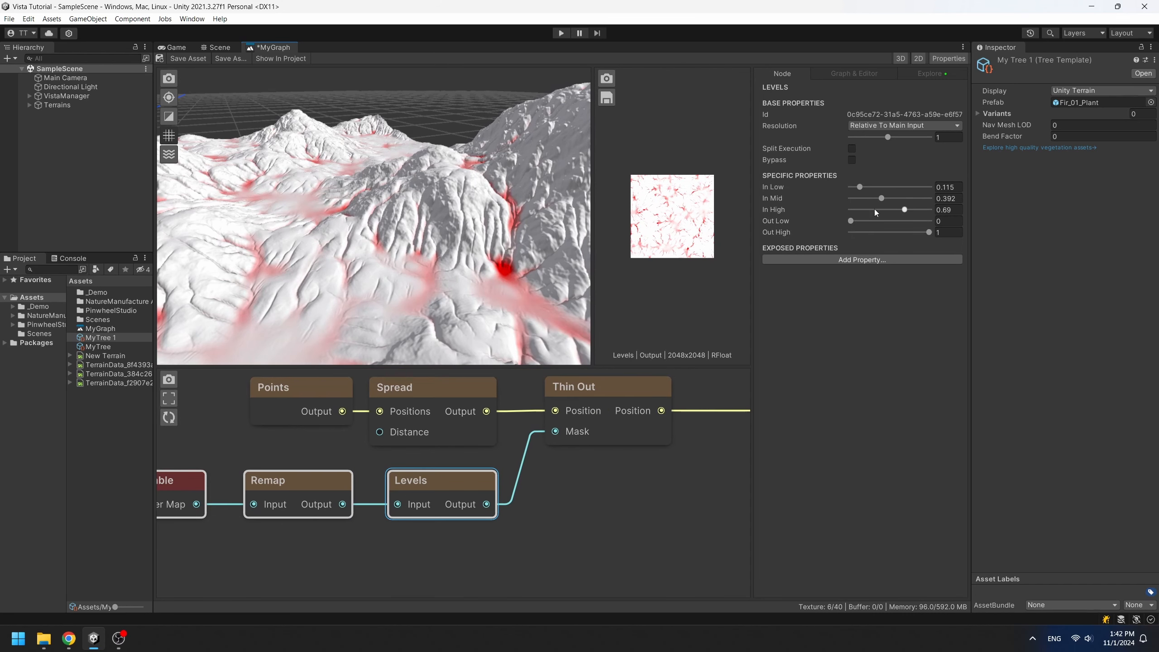
Step: Set the Levels node's In Low to 0.137 and In High to 0.567, and preview the Thin Out result on the terrain
left_click(860, 187)
left_click_drag(860, 189, 896, 214)
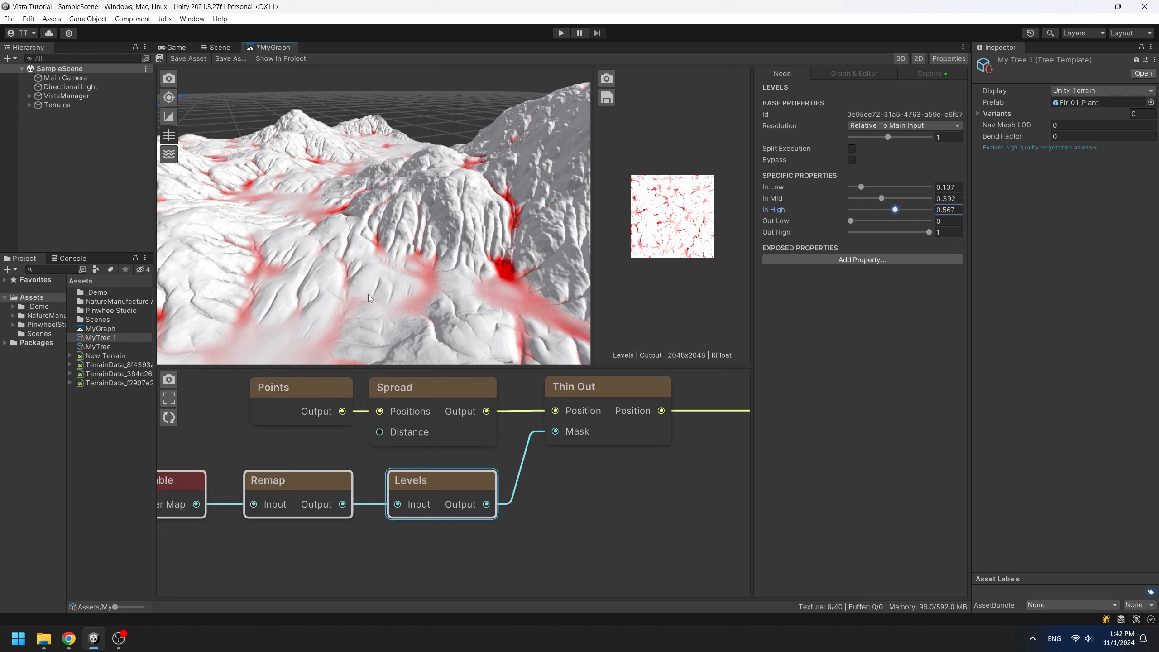
left_click_drag(487, 505, 558, 433)
left_click(617, 382)
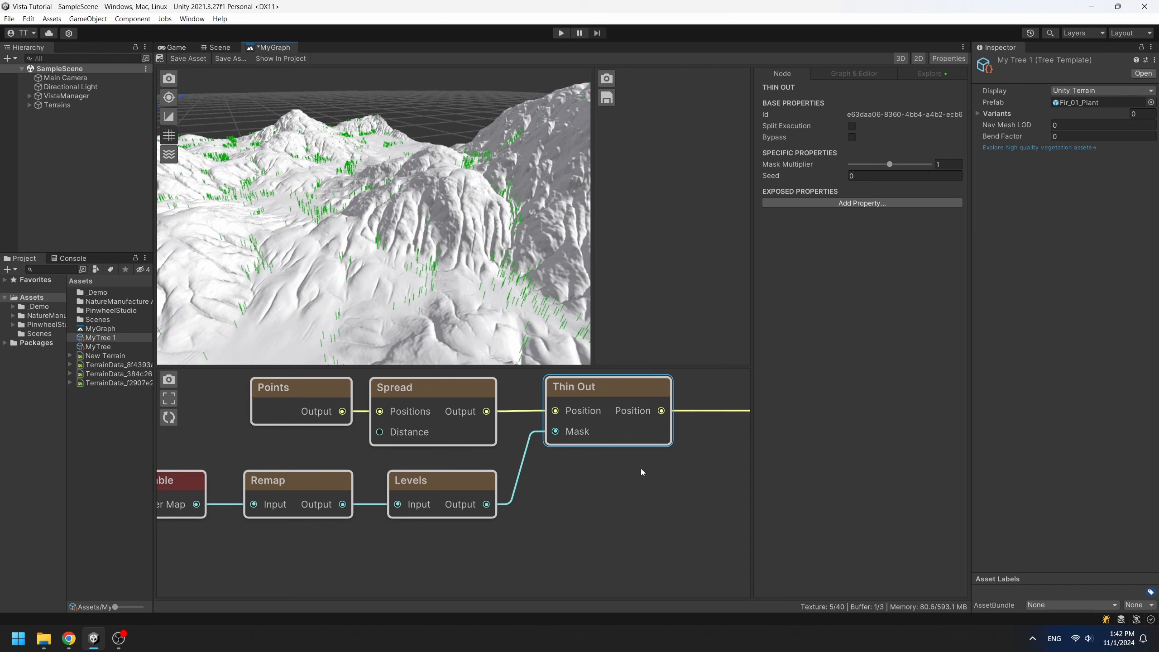
Step: Preview the Spread node that follows Thin Out on the terrain and check its Distance setting
scroll(704, 489, "down", 3)
middle_click_drag(704, 487, 322, 501)
left_click(407, 424)
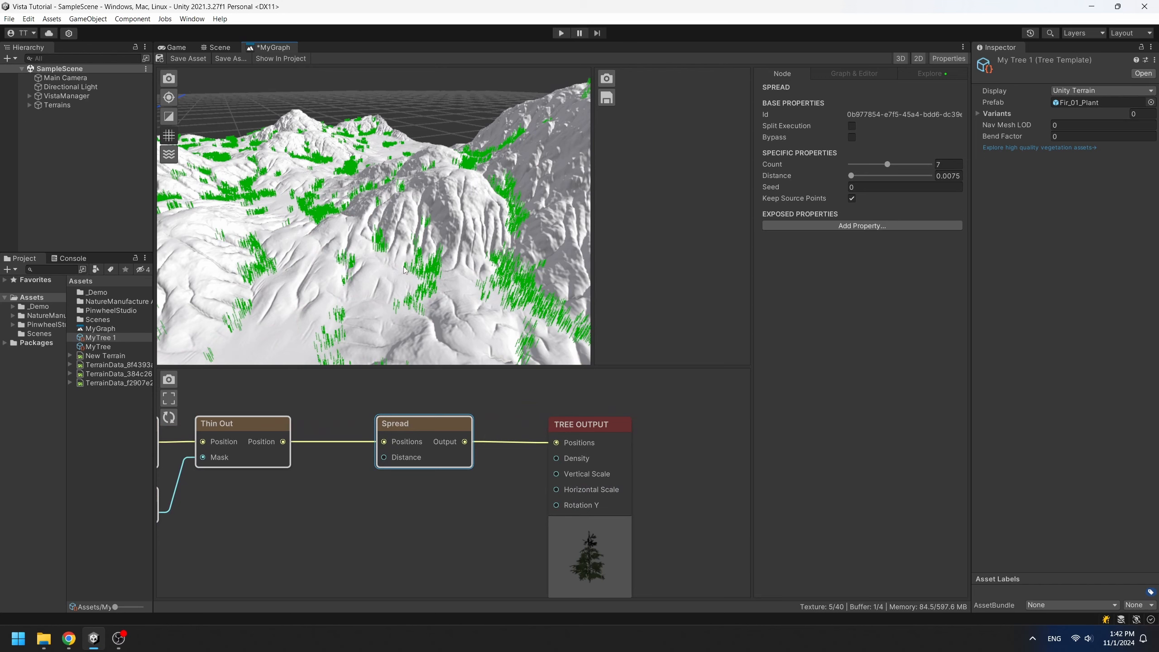
middle_click_drag(473, 298, 405, 265)
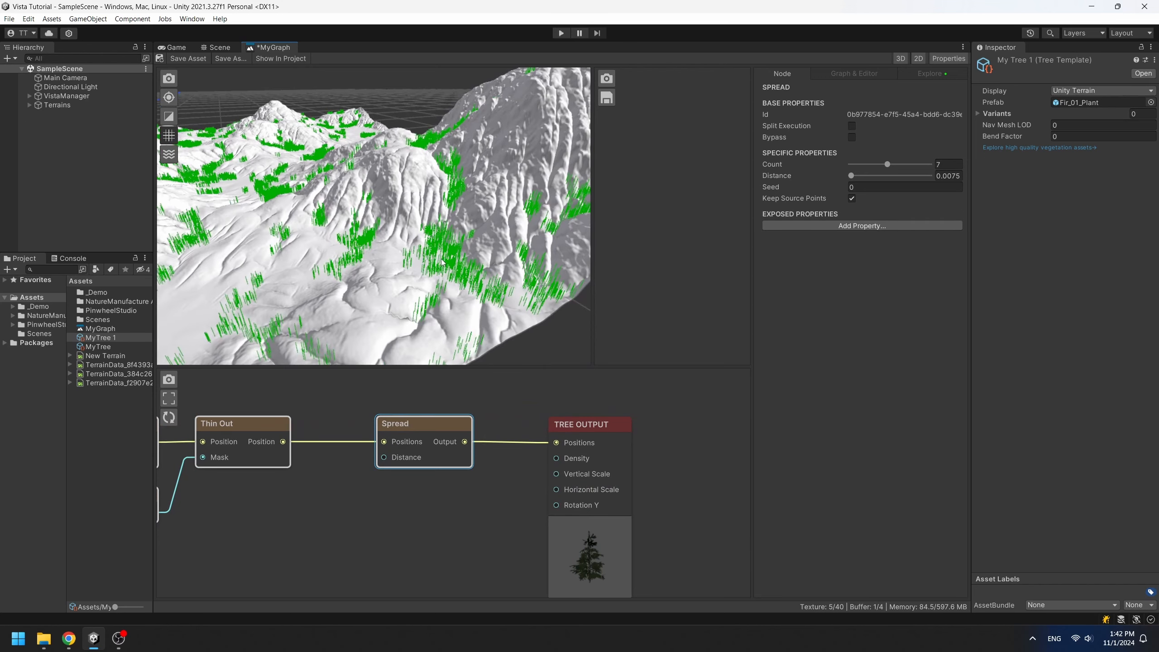
left_click(799, 178)
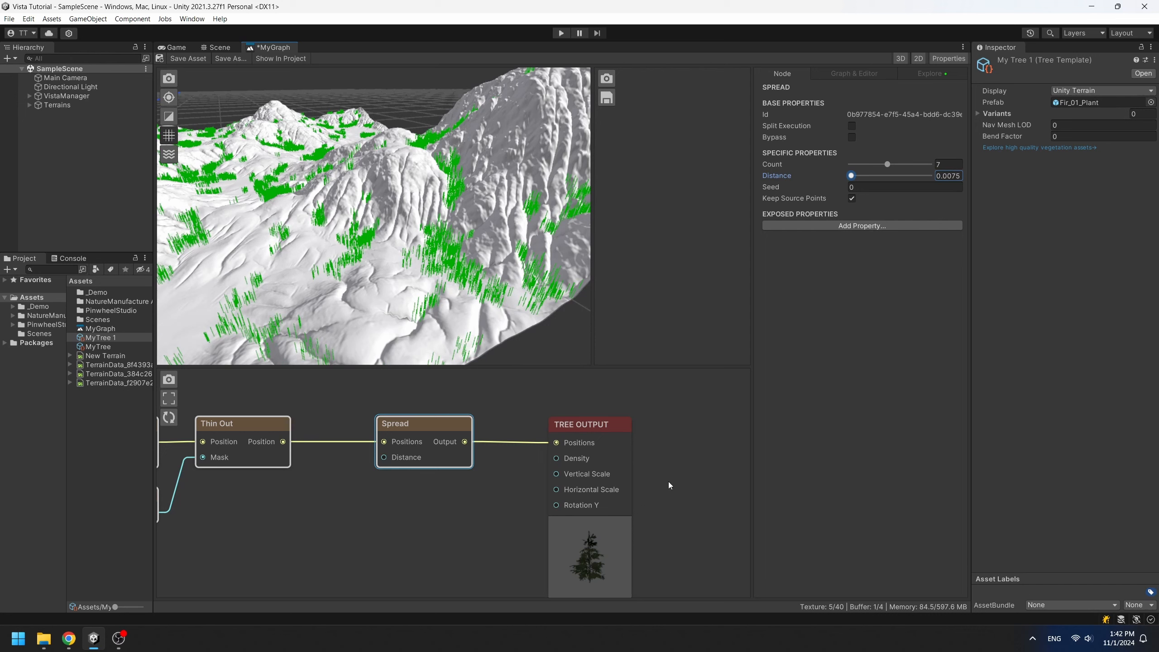
Step: Use MyTree 1 as the Tree Template of the connected Tree Output node and save the graph asset
left_click(582, 426)
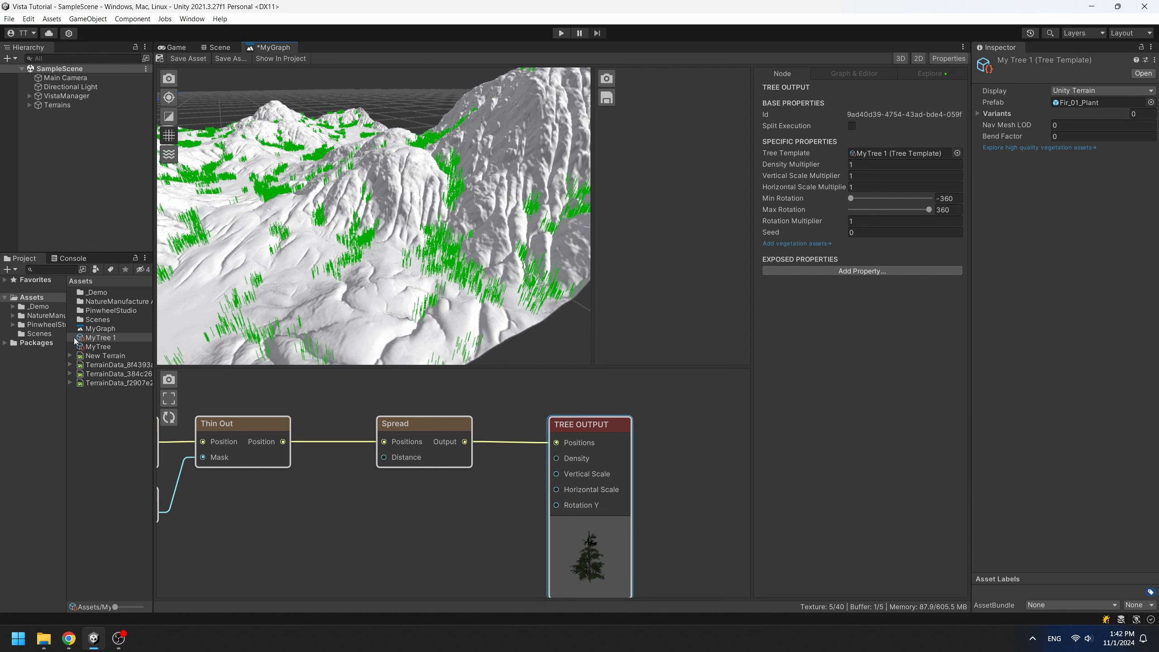
left_click(108, 340)
left_click_drag(109, 343, 368, 275)
left_click_drag(830, 172, 899, 152)
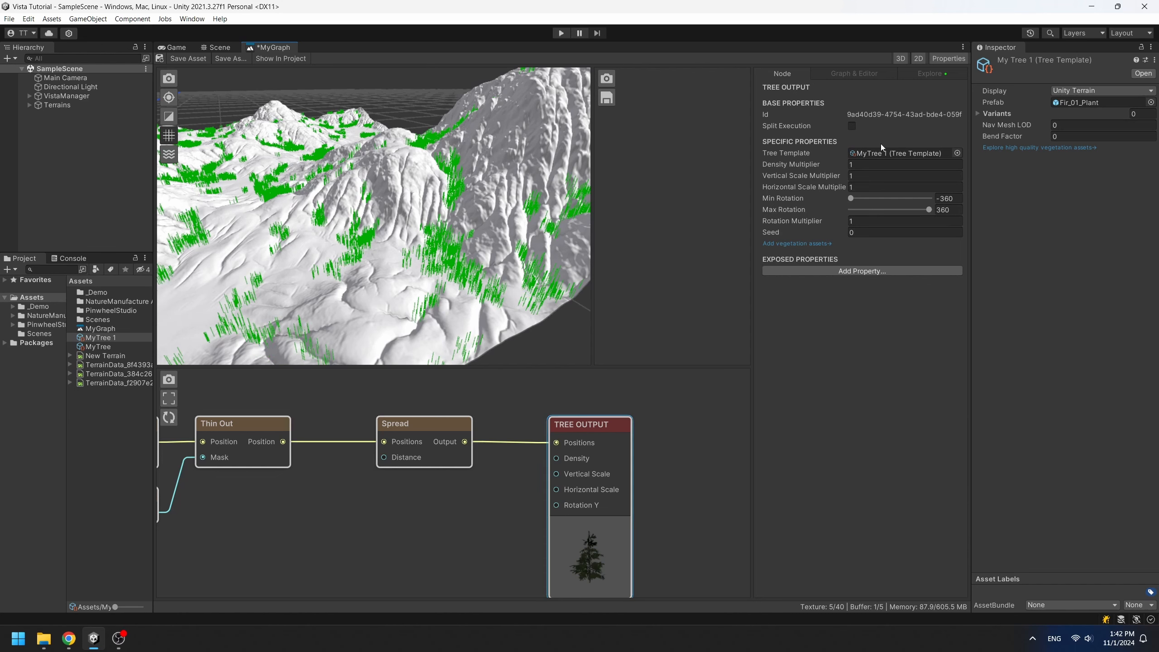
left_click(181, 58)
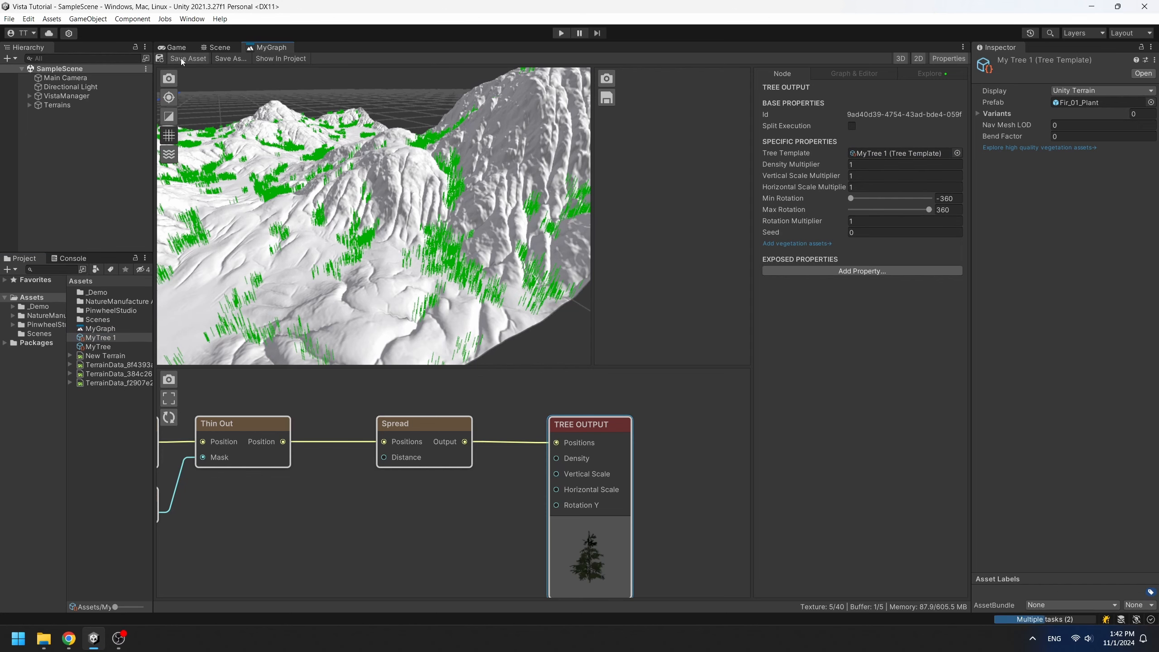
Step: Examine the small firs along the water flow paths in the Scene view, from above and close to the ground
left_click(221, 47)
right_click_drag(536, 309, 708, 294)
scroll(708, 292, "down", 3)
middle_click_drag(676, 261, 500, 342)
scroll(500, 342, "down", 3)
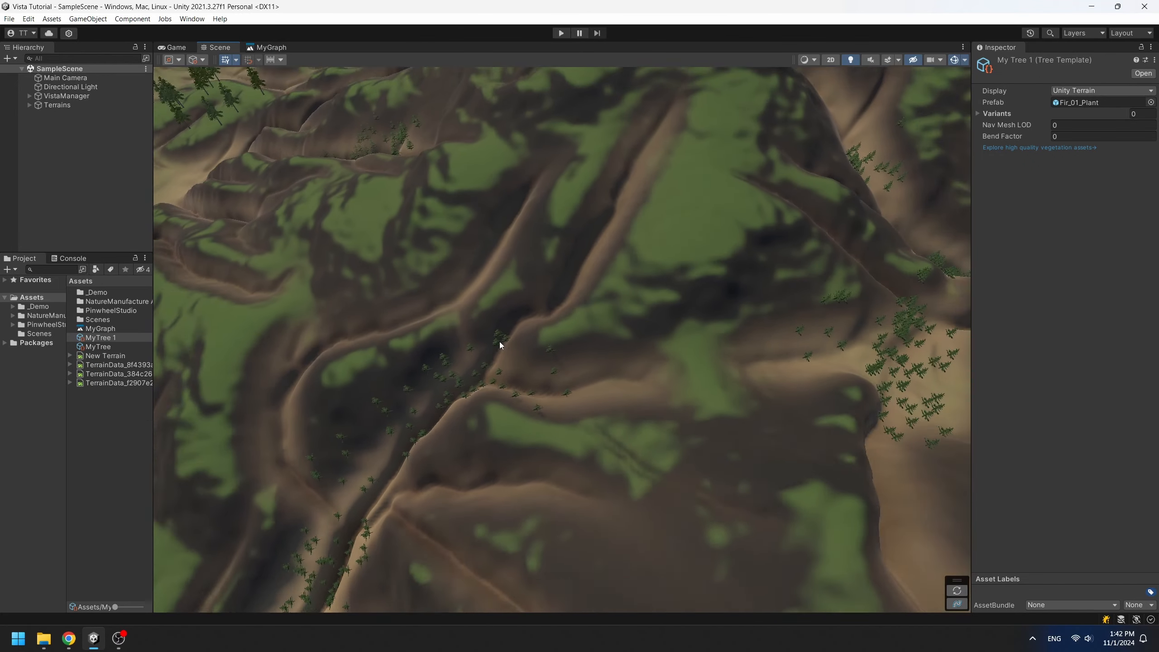
middle_click_drag(739, 320, 446, 369)
scroll(523, 406, "up", 5)
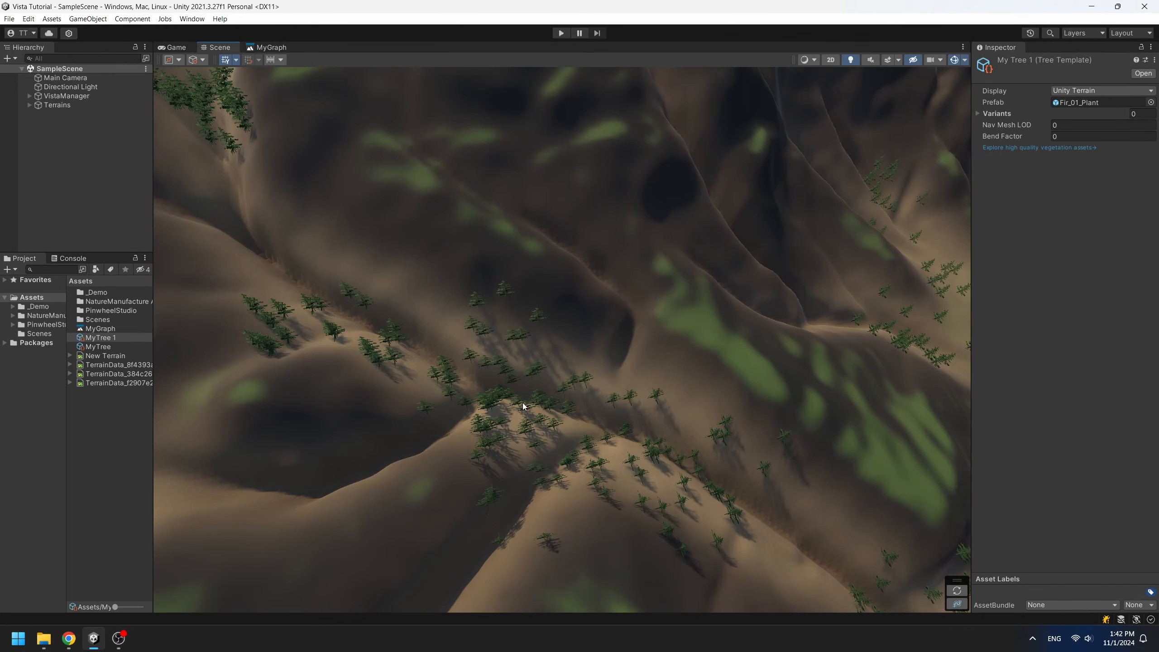
middle_click_drag(654, 423, 489, 283)
right_click_drag(489, 283, 350, 362)
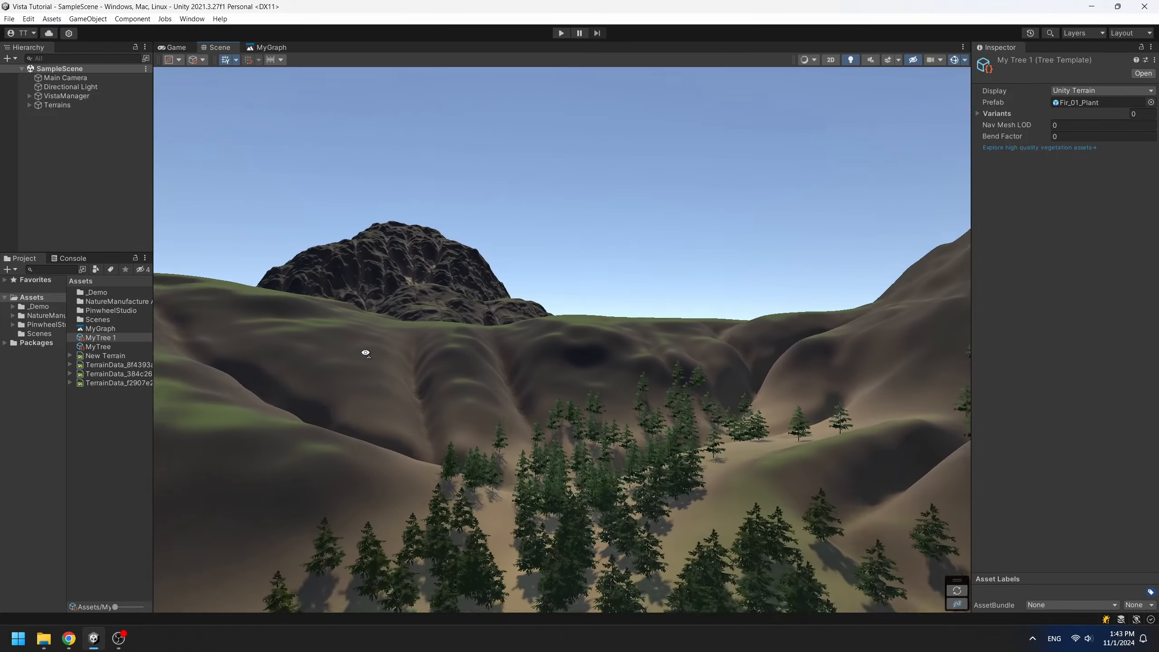